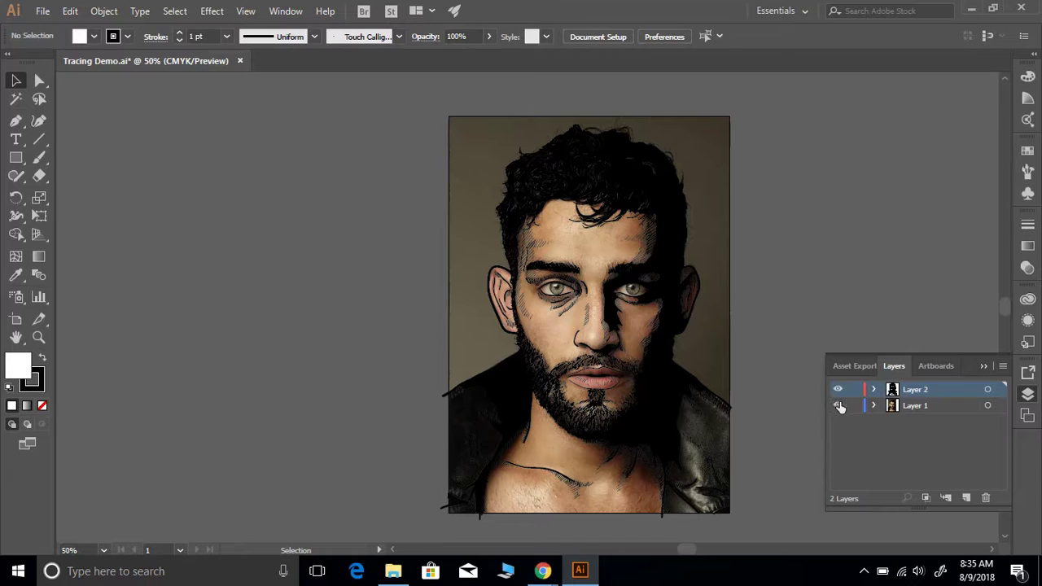
# - Hide the photo on Layer 1 and set a green Live Paint Bucket fill of C 56.47, M 0, Y 56.08, K 0
pyautogui.click(837, 405)
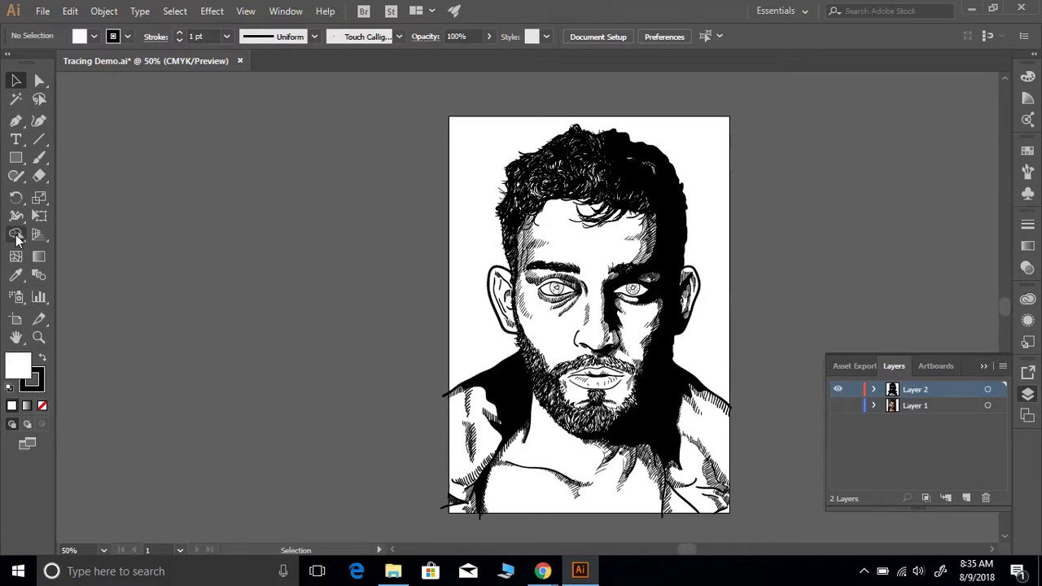
pyautogui.moveTo(16, 235); pyautogui.dragTo(80, 256)
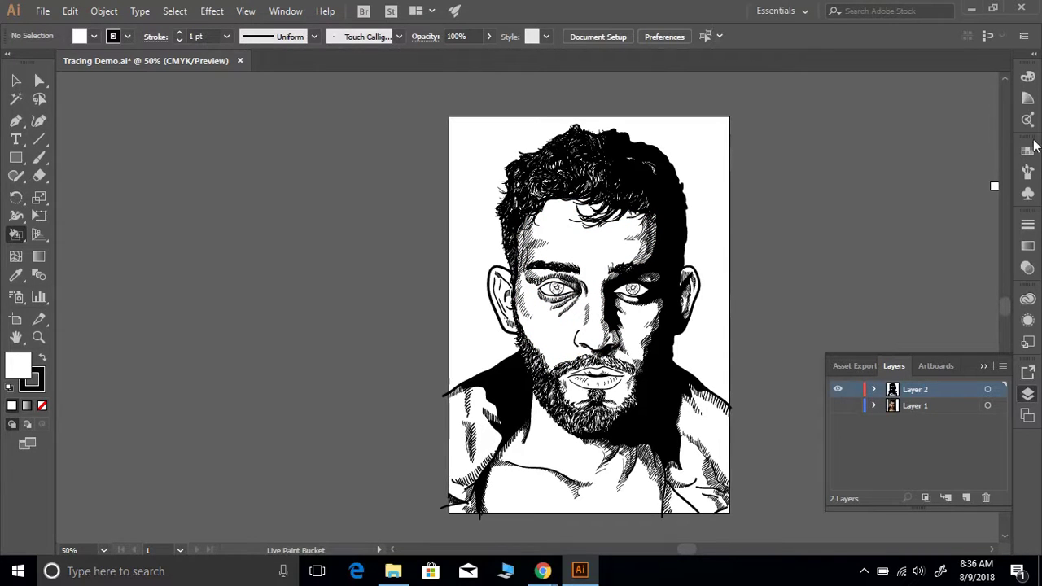
pyautogui.click(1027, 150)
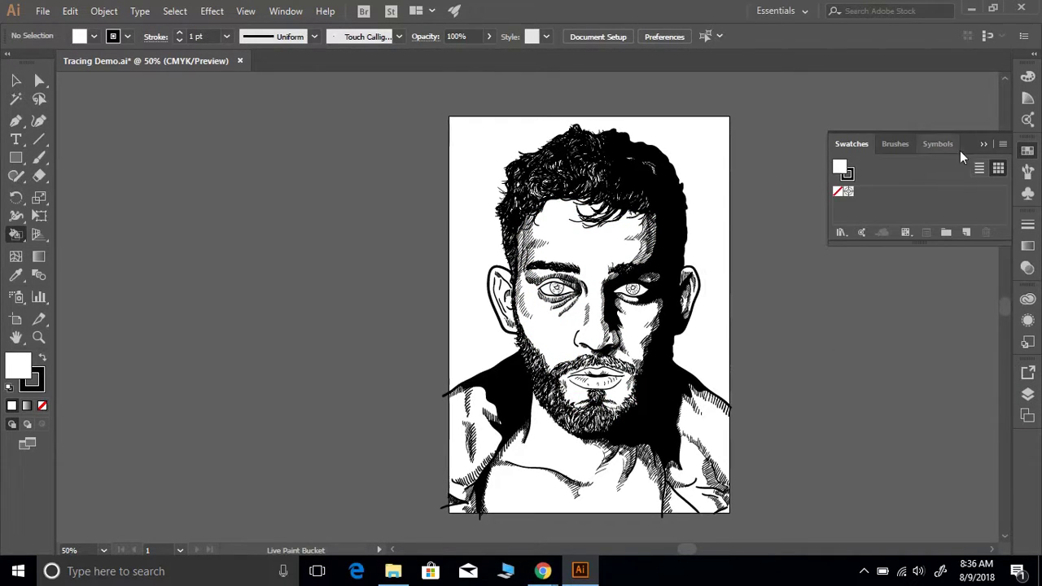
pyautogui.click(1027, 151)
pyautogui.click(1027, 75)
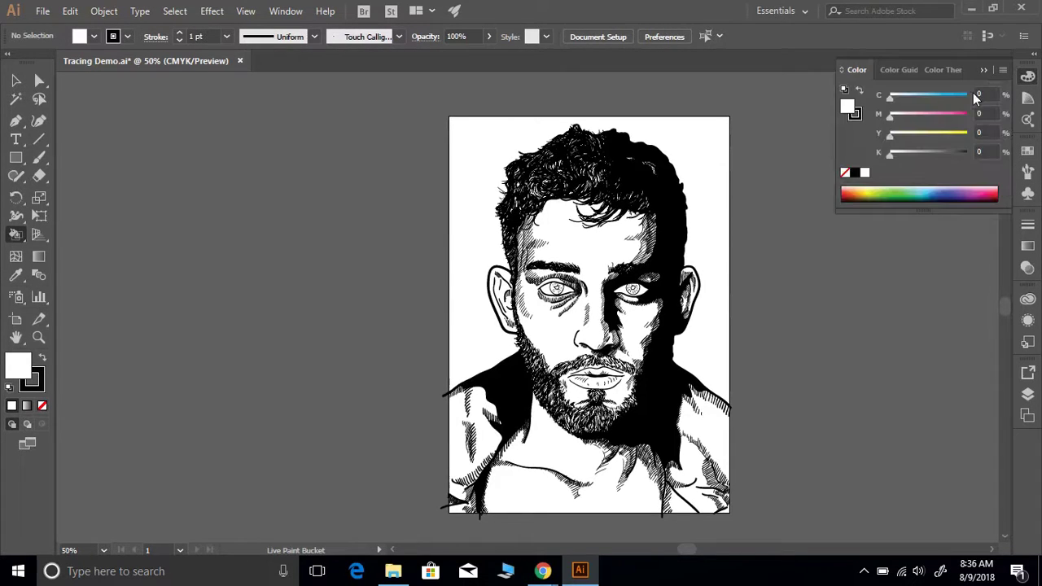
pyautogui.click(908, 189)
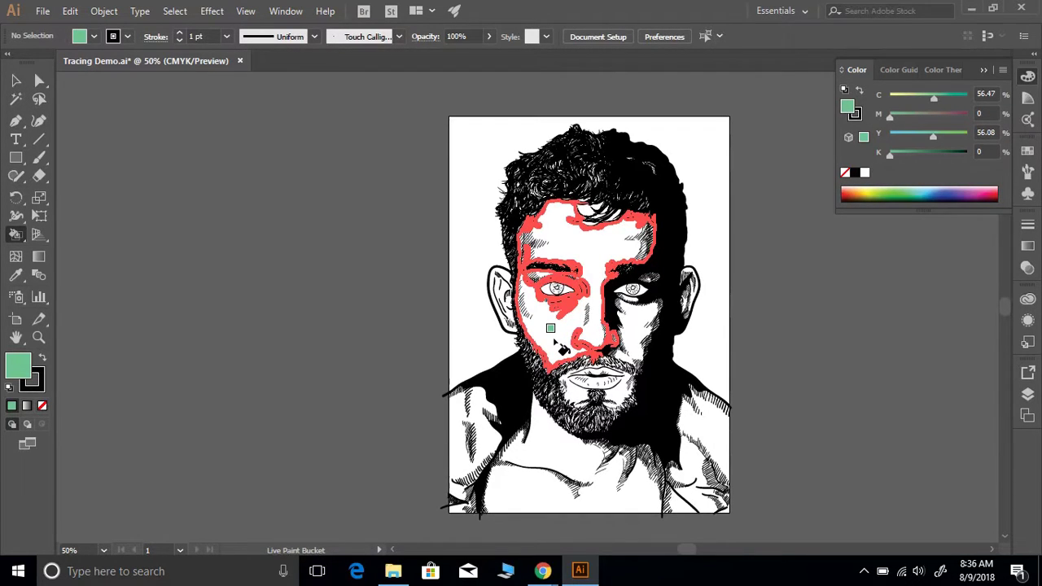
# - Fill the main face area, the cheek on the shadowed side, the chin area and the lips with green
pyautogui.click(560, 346)
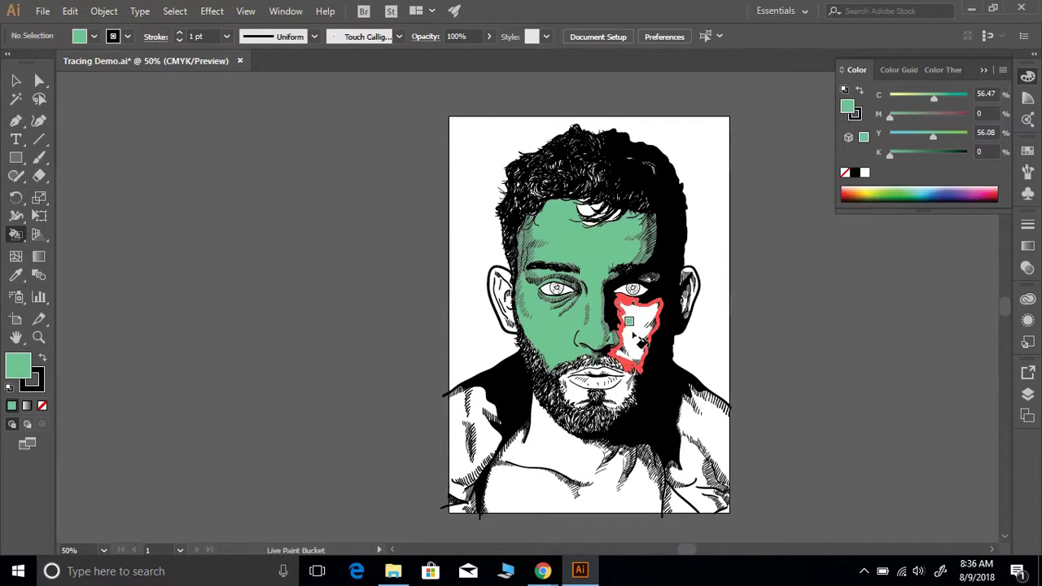
pyautogui.click(635, 333)
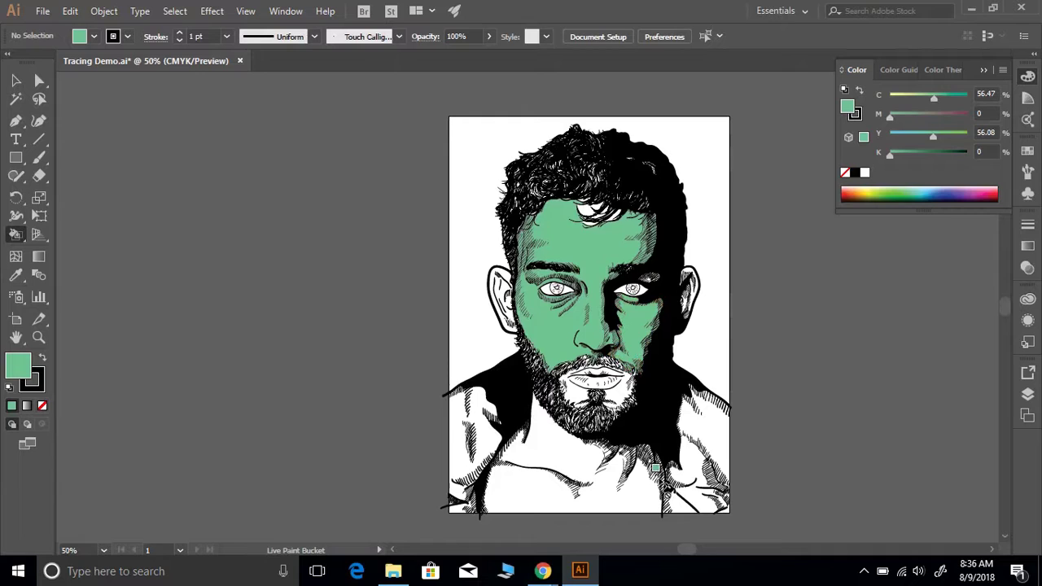
pyautogui.click(621, 390)
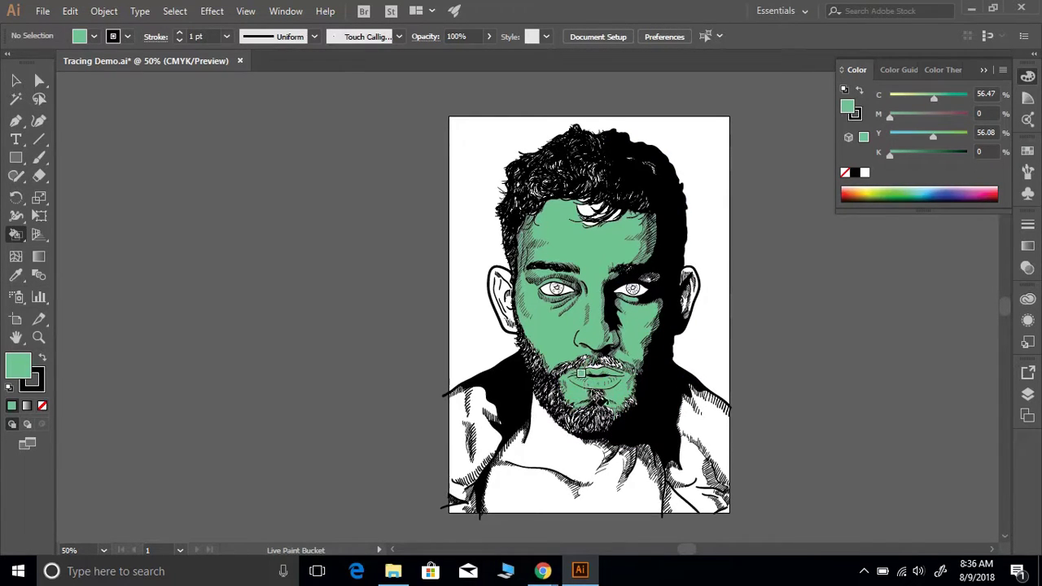
pyautogui.click(596, 389)
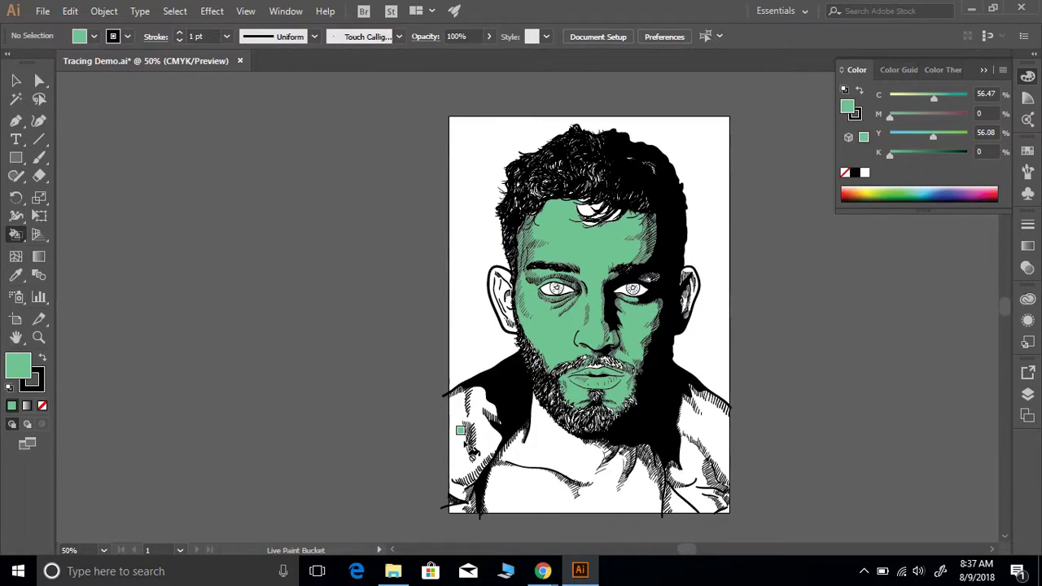
# - Undo the green fills on the portrait
pyautogui.press('v')
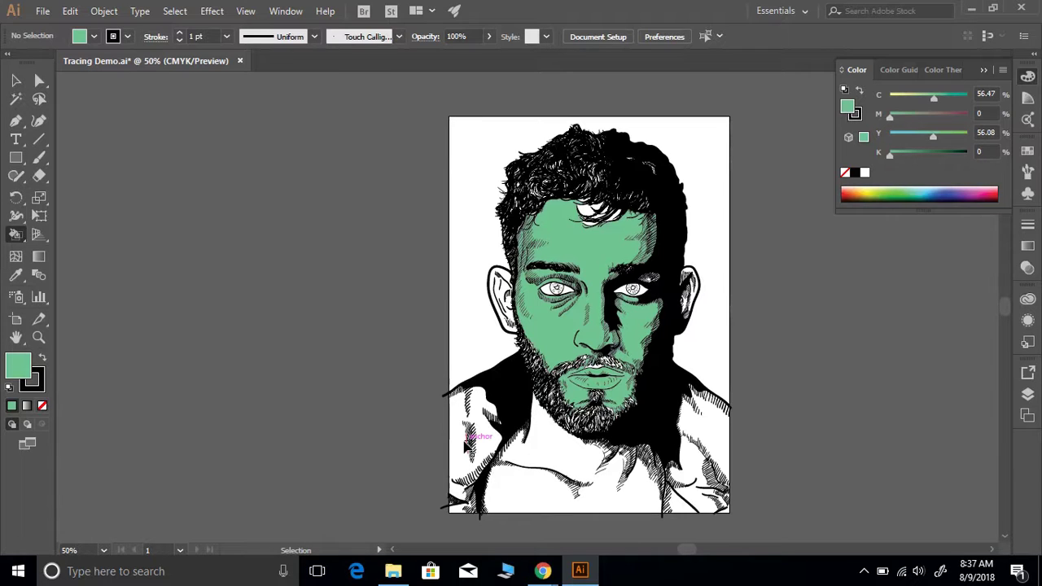
pyautogui.hotkey('ctrl', 's')
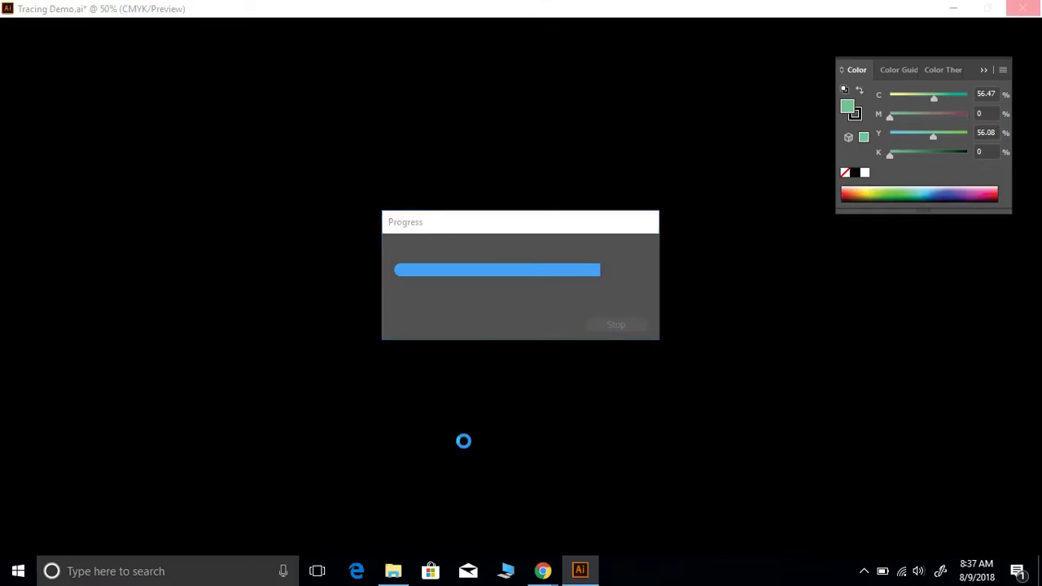
pyautogui.press('k')
pyautogui.press('v')
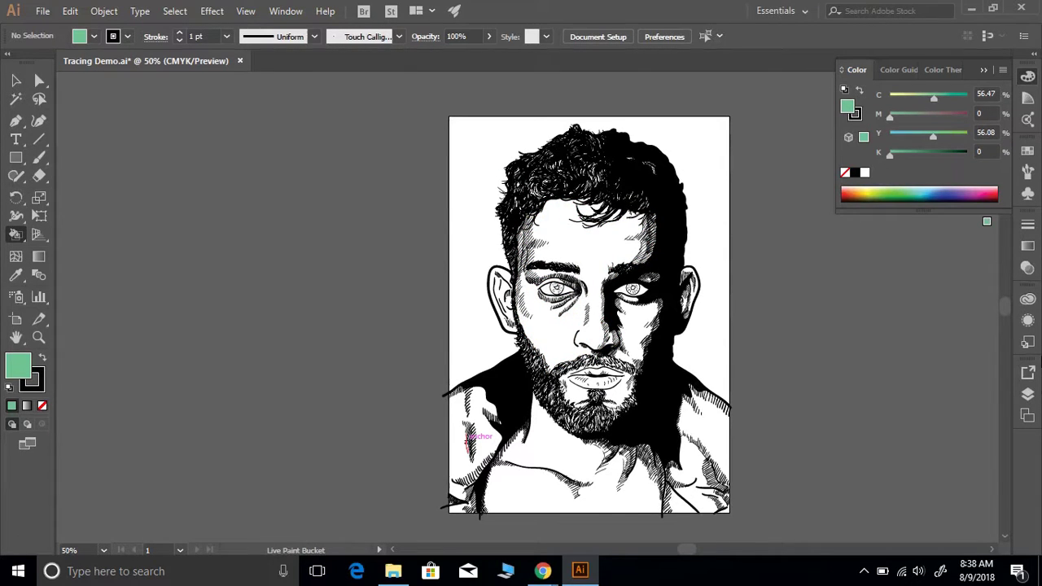
# - Expand Layer 2 and examine its list of paths down to the Live Paint group
pyautogui.click(1027, 394)
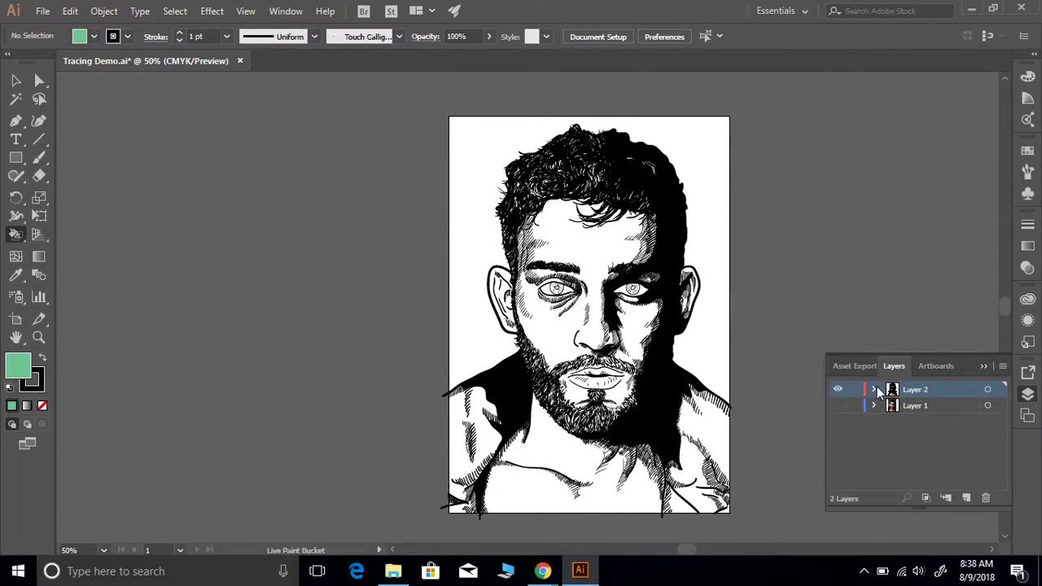
pyautogui.click(874, 390)
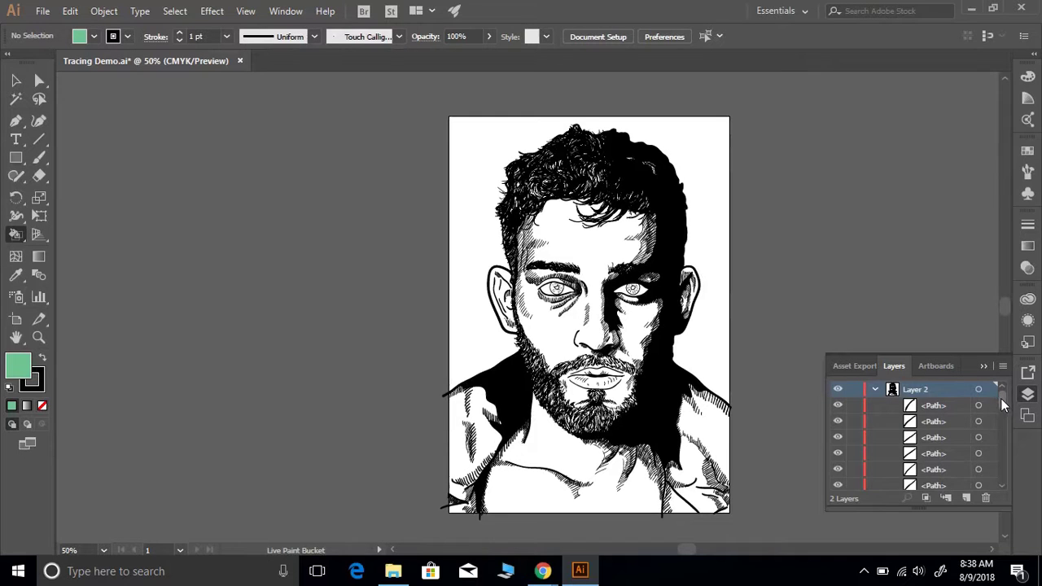
pyautogui.moveTo(1001, 397); pyautogui.dragTo(1013, 480)
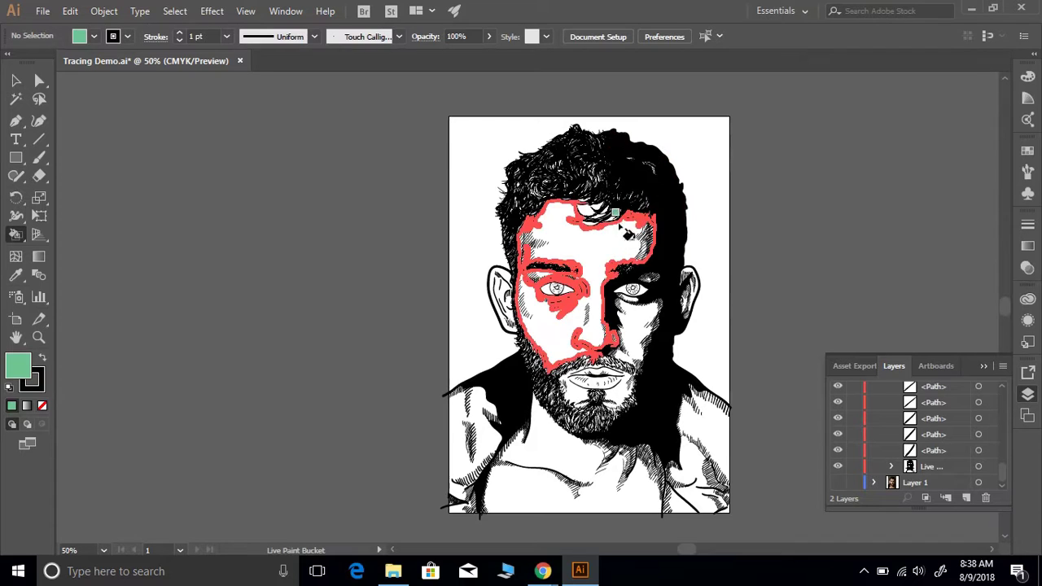
# - Set both the fill and the stroke to none for the Rectangle tool, and undo both colour changes
pyautogui.click(16, 159)
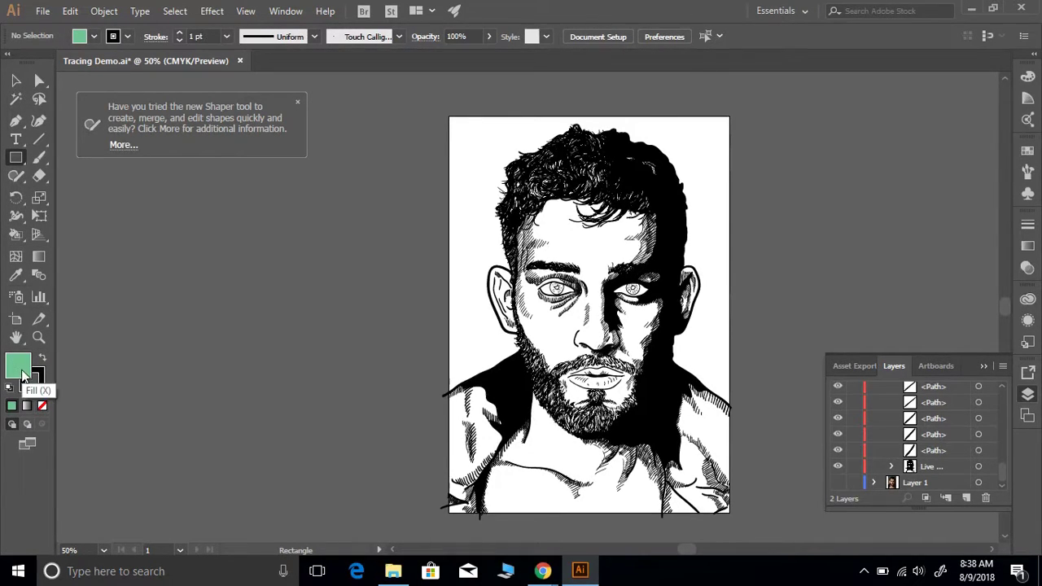
pyautogui.click(43, 409)
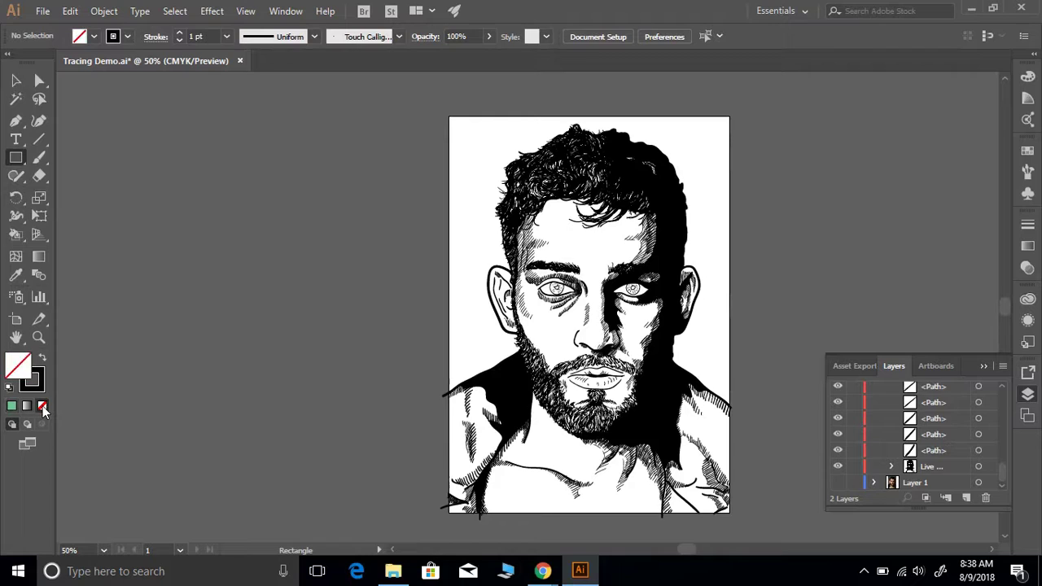
pyautogui.press('x')
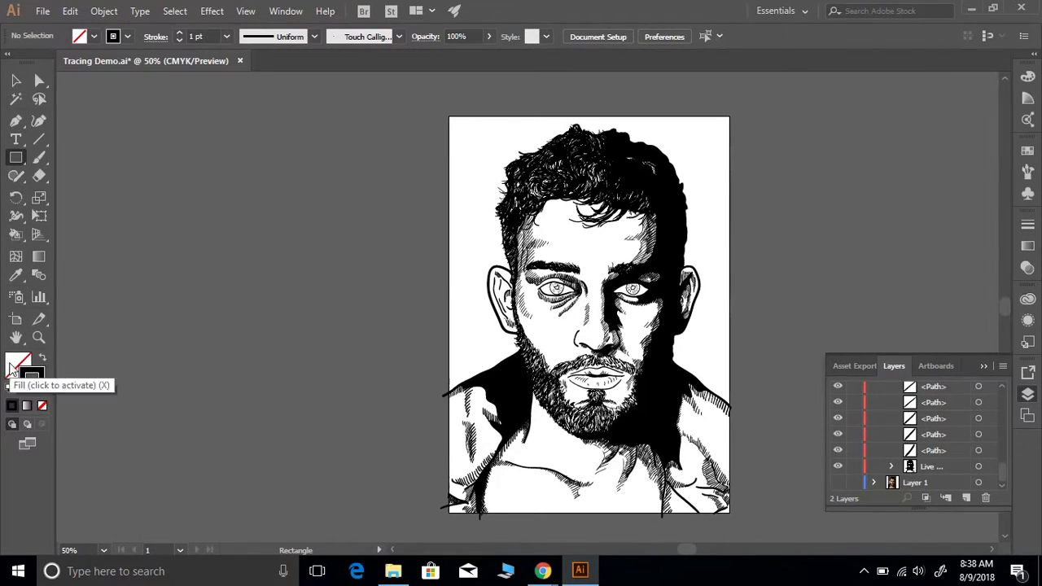
pyautogui.click(43, 406)
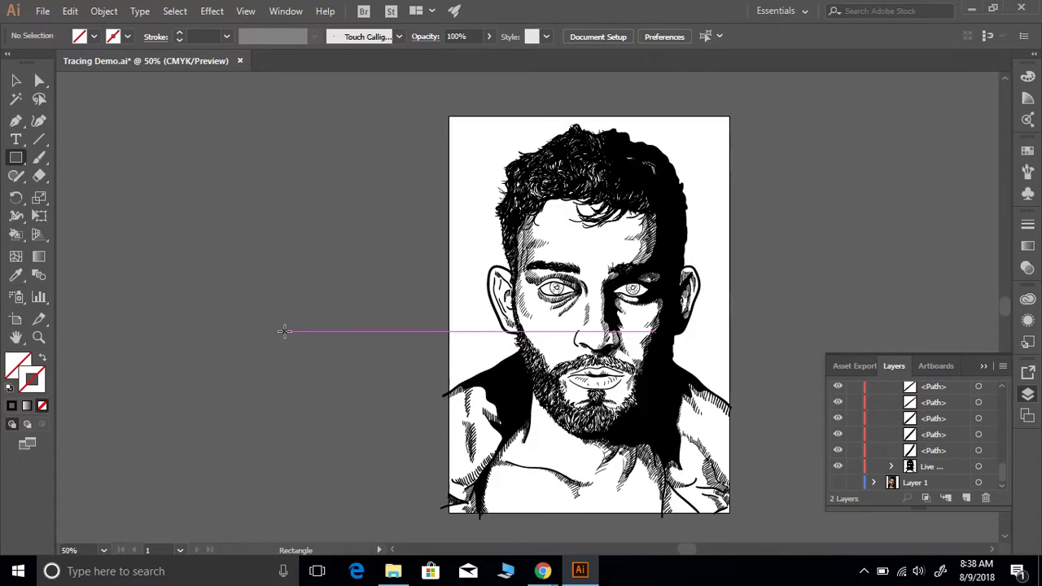
pyautogui.press('ctrl')
pyautogui.hotkey('ctrl', 'z')
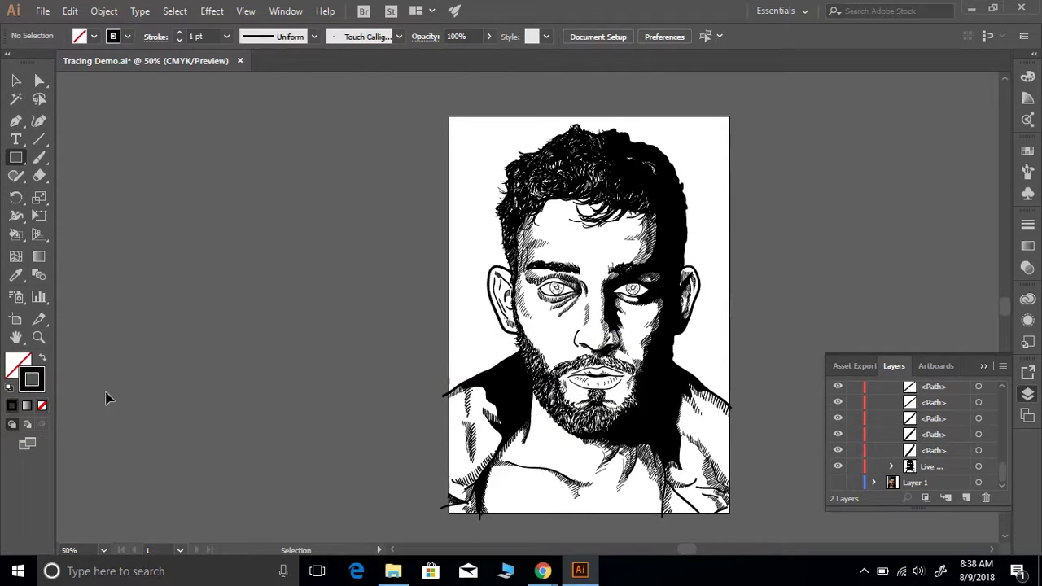
pyautogui.hotkey('ctrl', 'z')
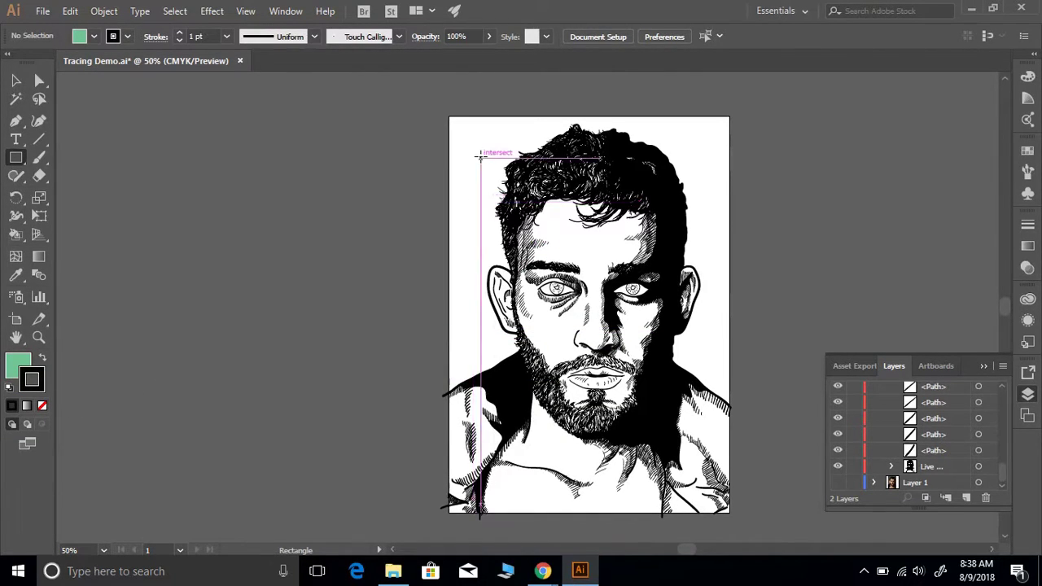
# - Draw a small green test square beside the hair, raise its stroke weight to 4 pt and deselect it
pyautogui.moveTo(462, 147); pyautogui.dragTo(515, 200)
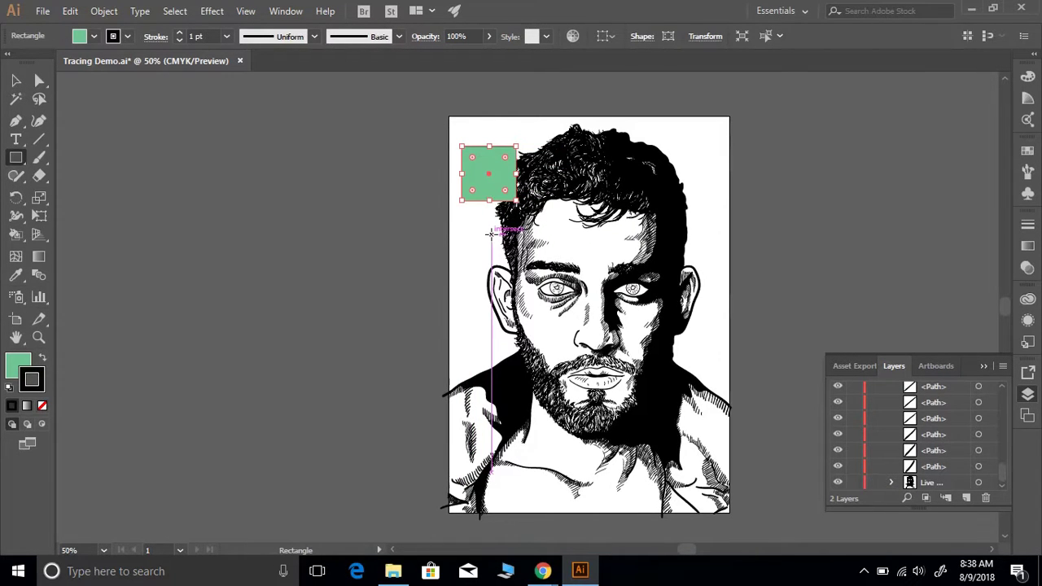
pyautogui.click(179, 33)
pyautogui.click(179, 34)
pyautogui.click(179, 33)
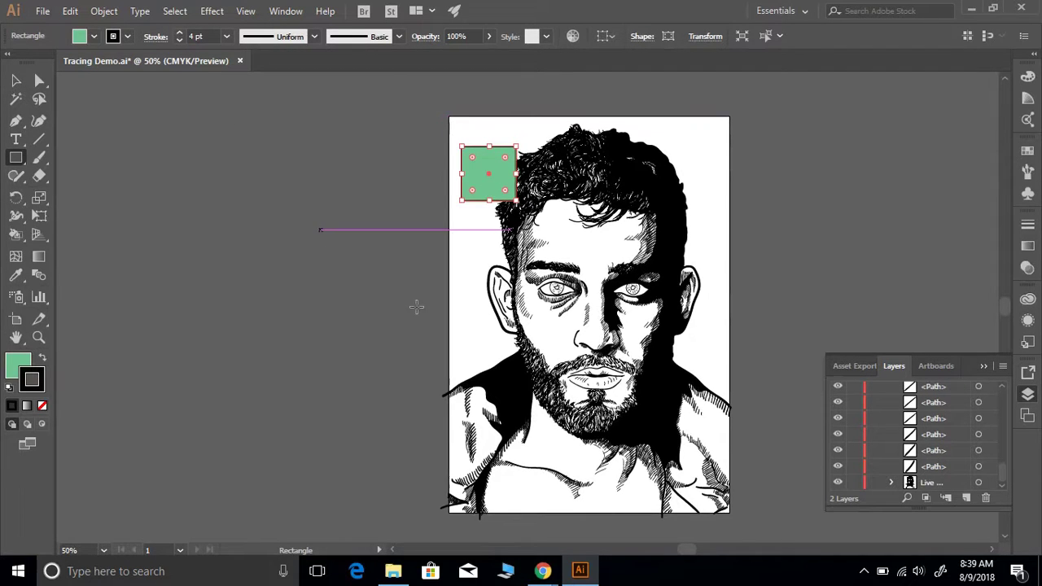
pyautogui.hotkey('ctrl', 'shift', 'a')
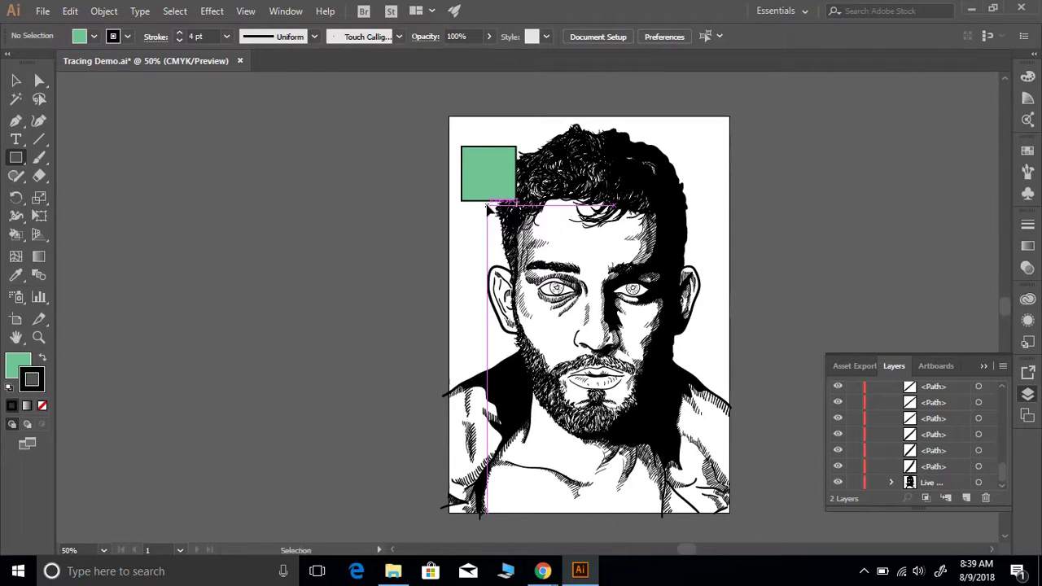
# - Select the green test square beside the hair and delete it
pyautogui.keyDown('ctrl'); pyautogui.click(486, 203); pyautogui.keyUp('ctrl')
pyautogui.keyDown('ctrl'); pyautogui.click(487, 205); pyautogui.keyUp('ctrl')
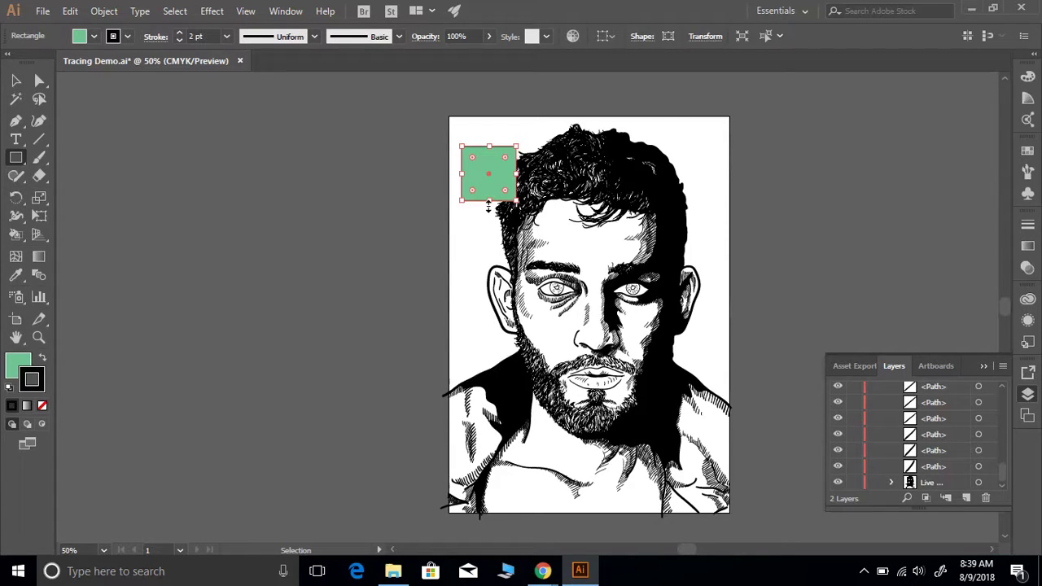
pyautogui.keyDown('ctrl'); pyautogui.click(488, 206); pyautogui.keyUp('ctrl')
pyautogui.press('Delete')
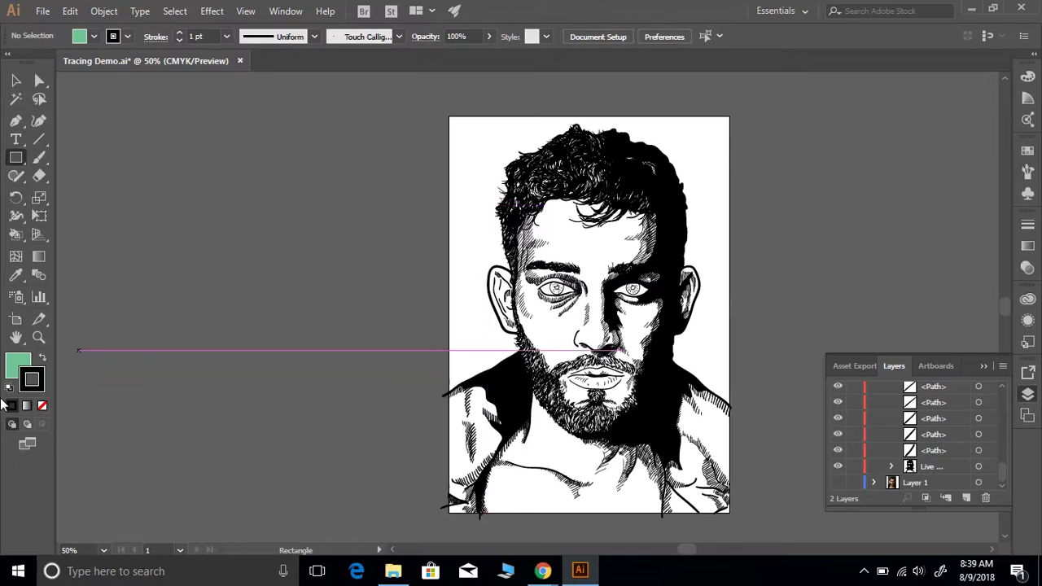
# - Draw a rectangle with no fill and no stroke covering the whole artboard, and deselect it
pyautogui.click(43, 406)
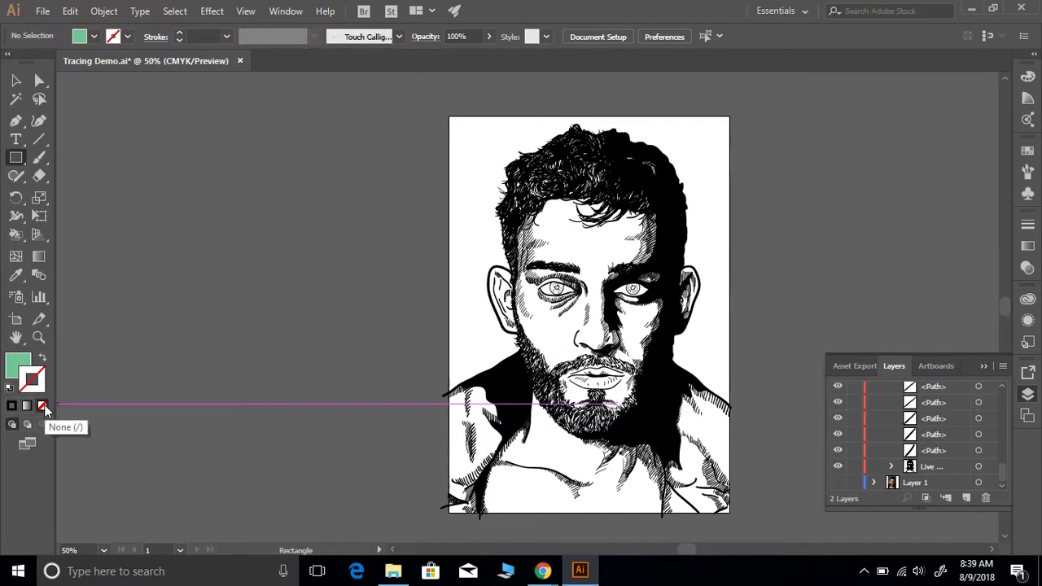
pyautogui.press('x')
pyautogui.click(44, 406)
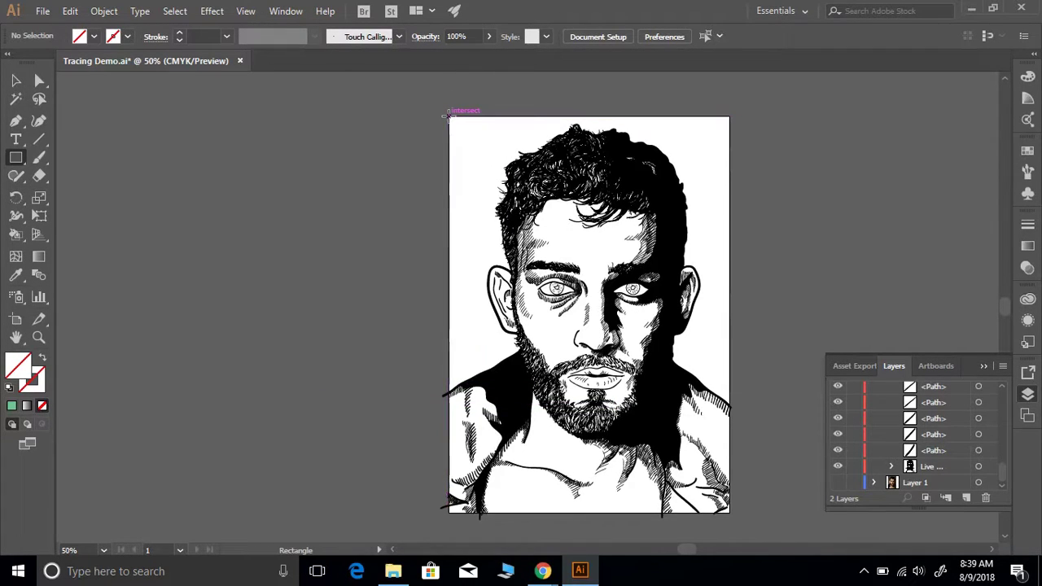
pyautogui.moveTo(449, 117)
pyautogui.mouseDown()
pyautogui.moveTo(558, 177)
pyautogui.moveTo(682, 319)
pyautogui.moveTo(731, 510)
pyautogui.mouseUp()
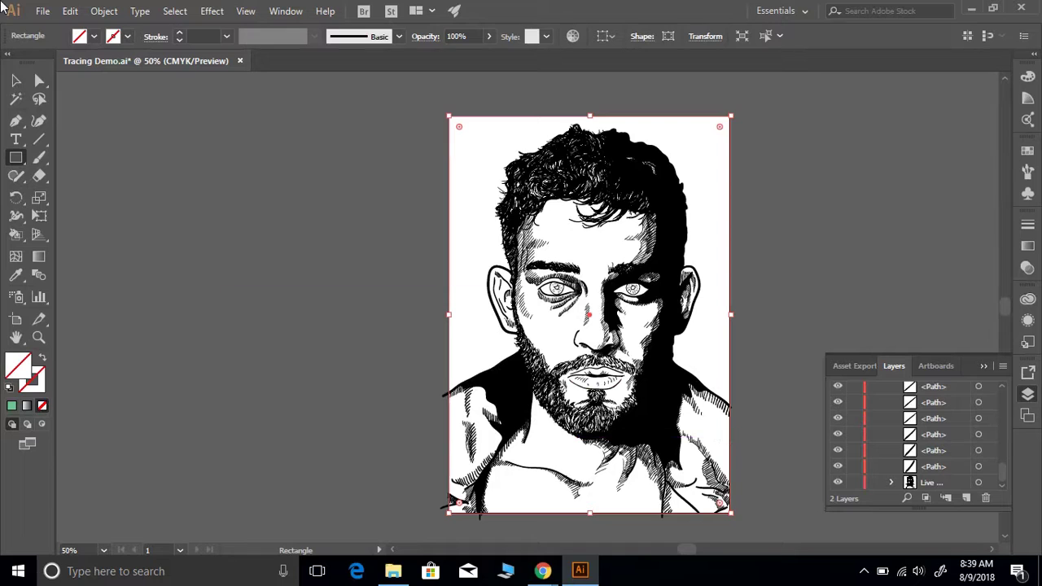
pyautogui.click(174, 11)
pyautogui.click(195, 63)
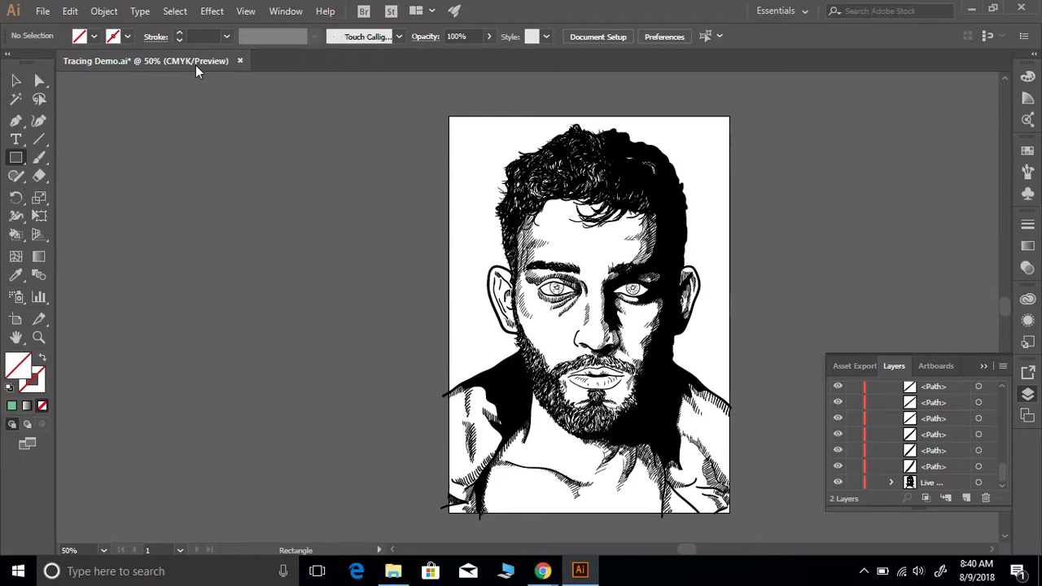
# - Select all the artwork, including the invisible rectangle around the portrait
pyautogui.hotkey('ctrl', 'a')
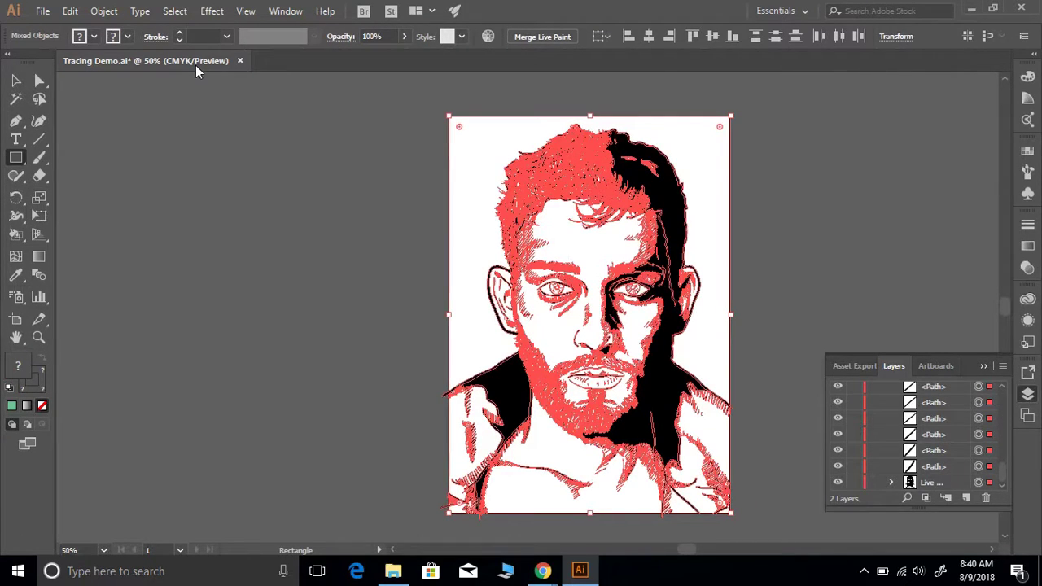
pyautogui.click(182, 11)
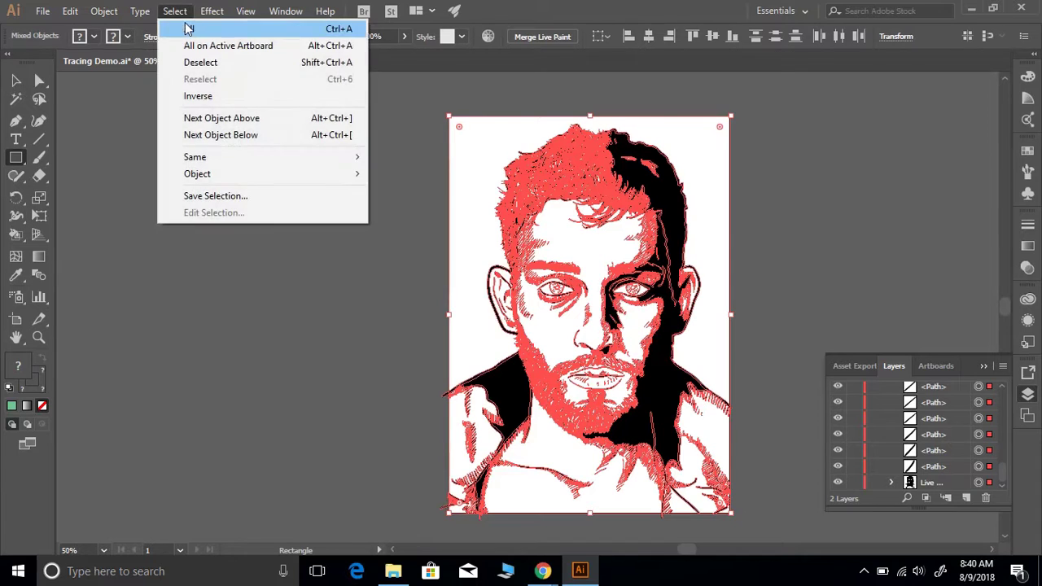
pyautogui.click(188, 29)
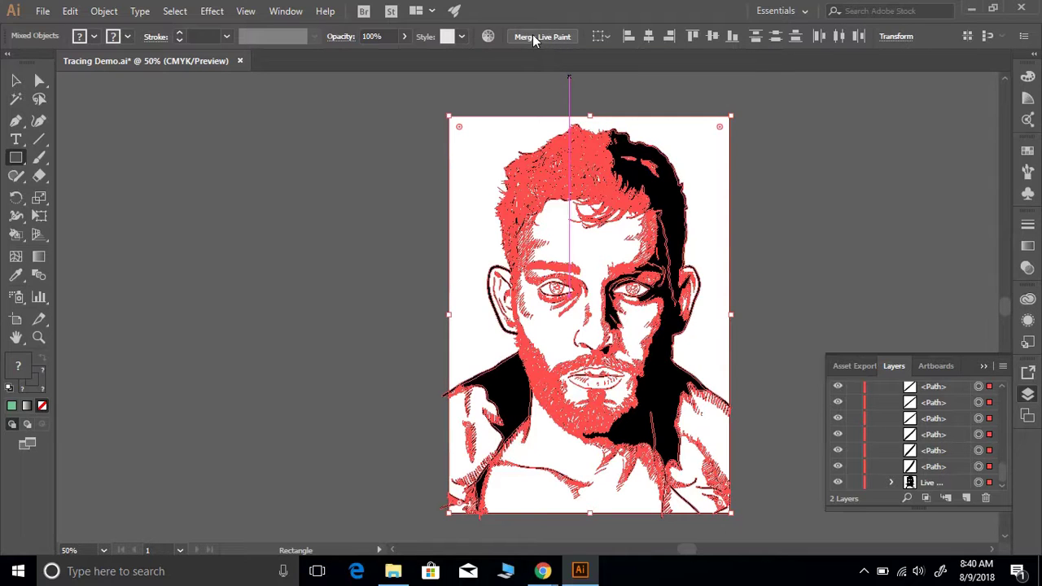
# - Show the photo on Layer 1 briefly to check it behind the selected line art, and hide it again
pyautogui.click(1002, 485)
pyautogui.click(837, 482)
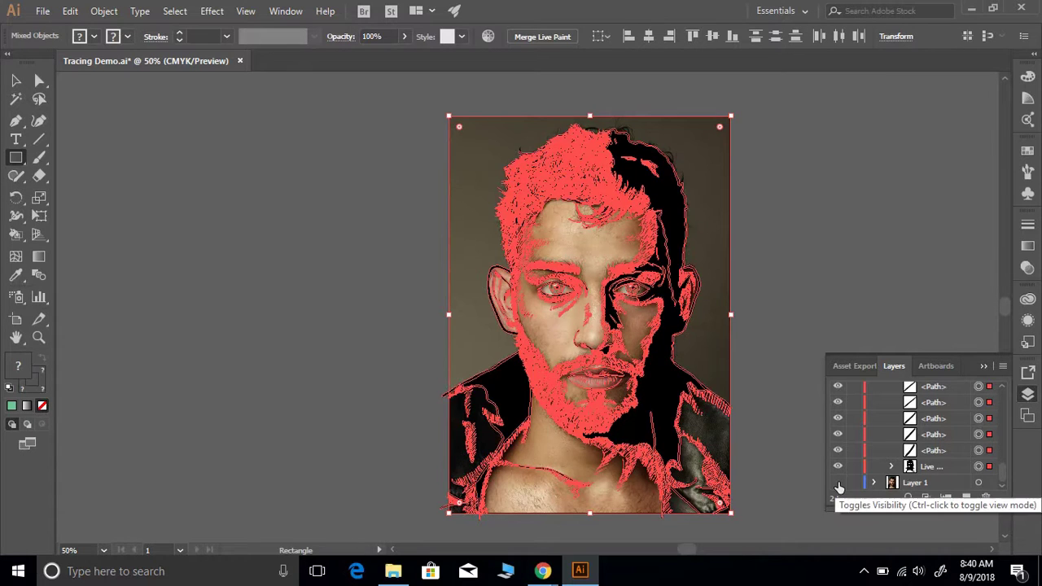
pyautogui.click(839, 485)
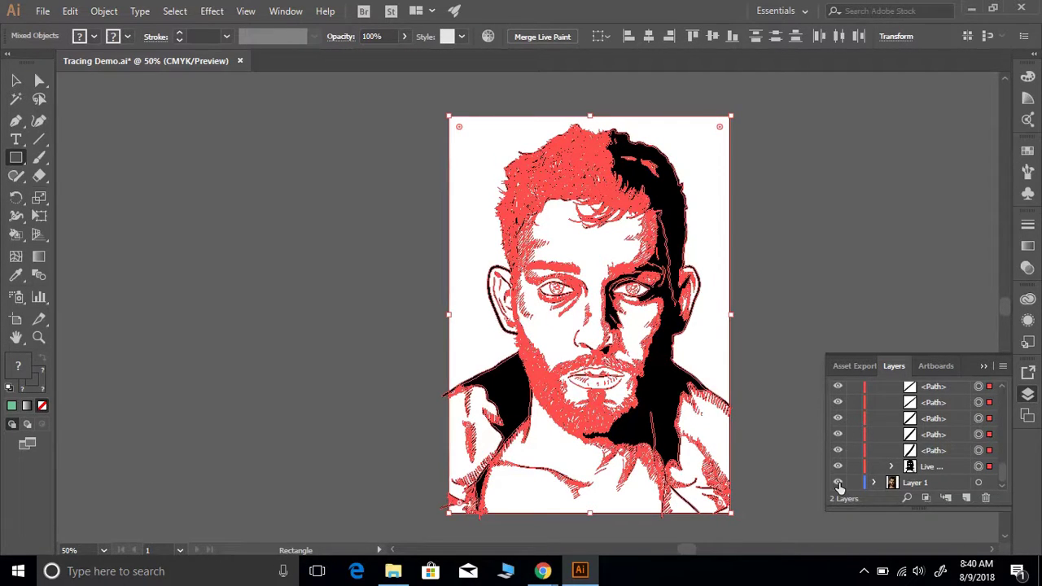
pyautogui.click(838, 486)
pyautogui.hotkey('ctrl', 'a')
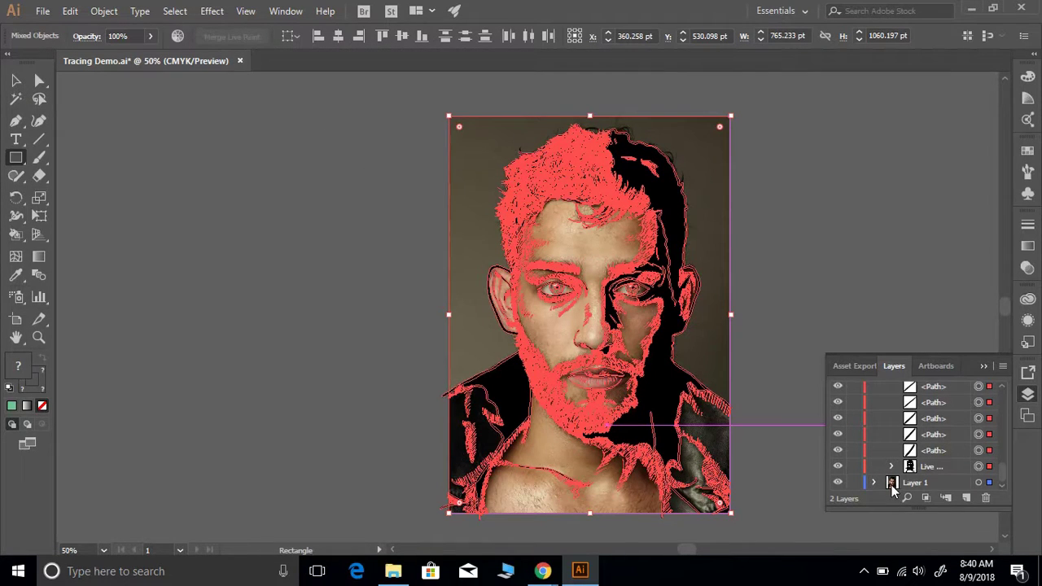
pyautogui.click(837, 484)
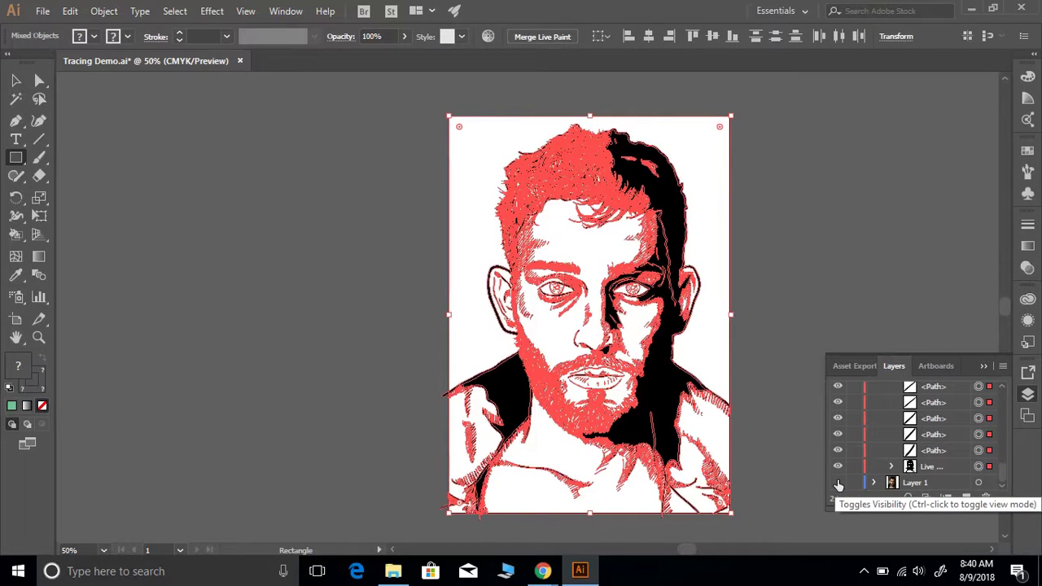
pyautogui.hotkey('ctrl', 'shift', 'a')
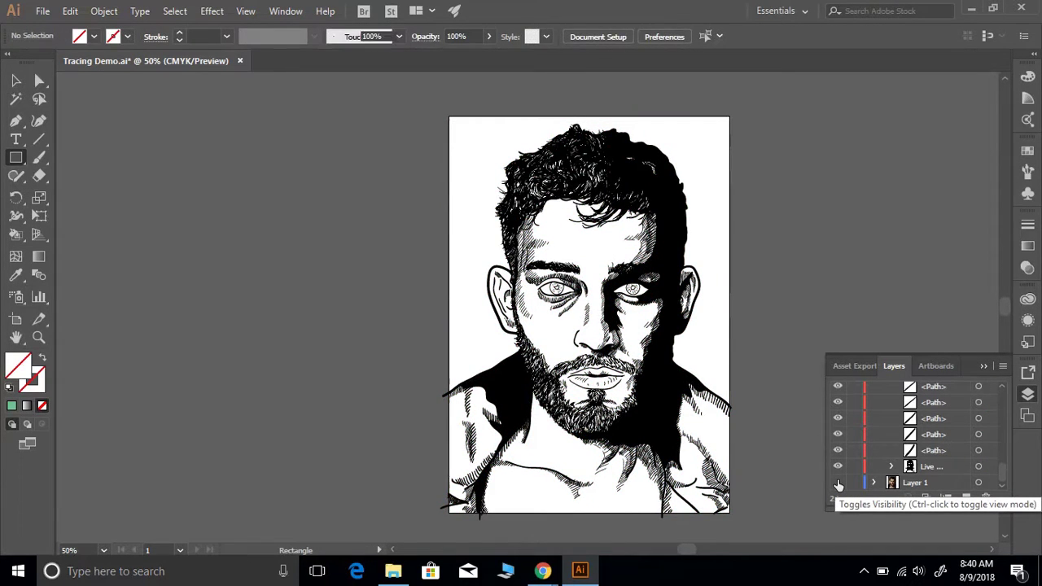
# - Select all the visible line art with the rectangle, merge it into one Live Paint group, and deselect it
pyautogui.hotkey('ctrl', 'a')
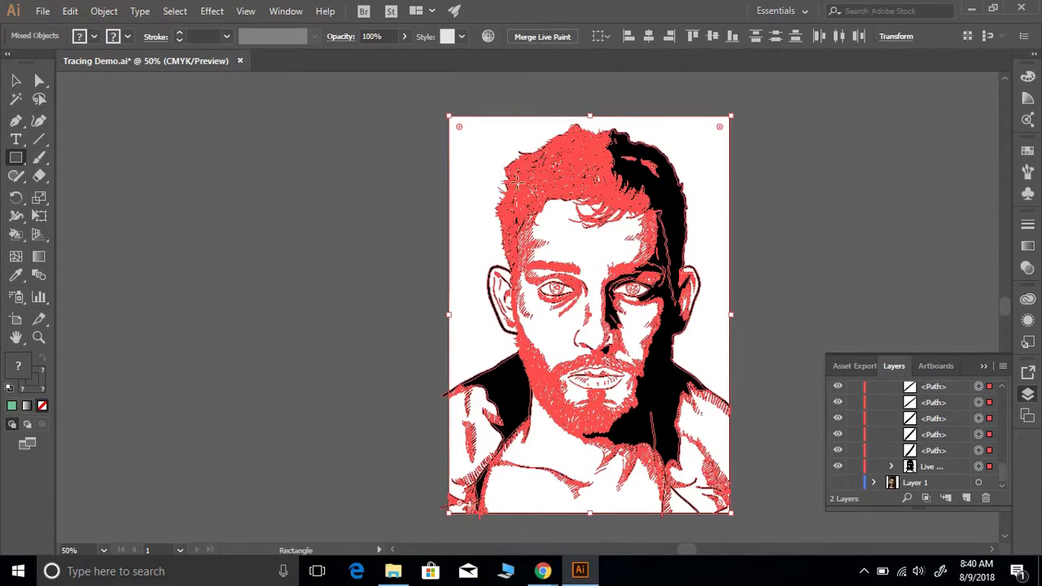
pyautogui.click(533, 37)
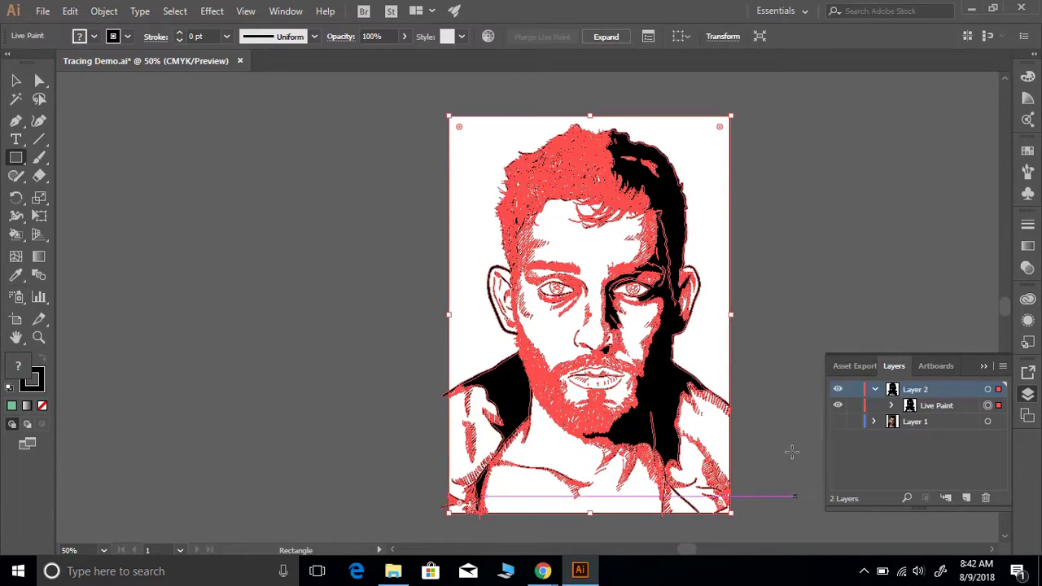
pyautogui.click(892, 405)
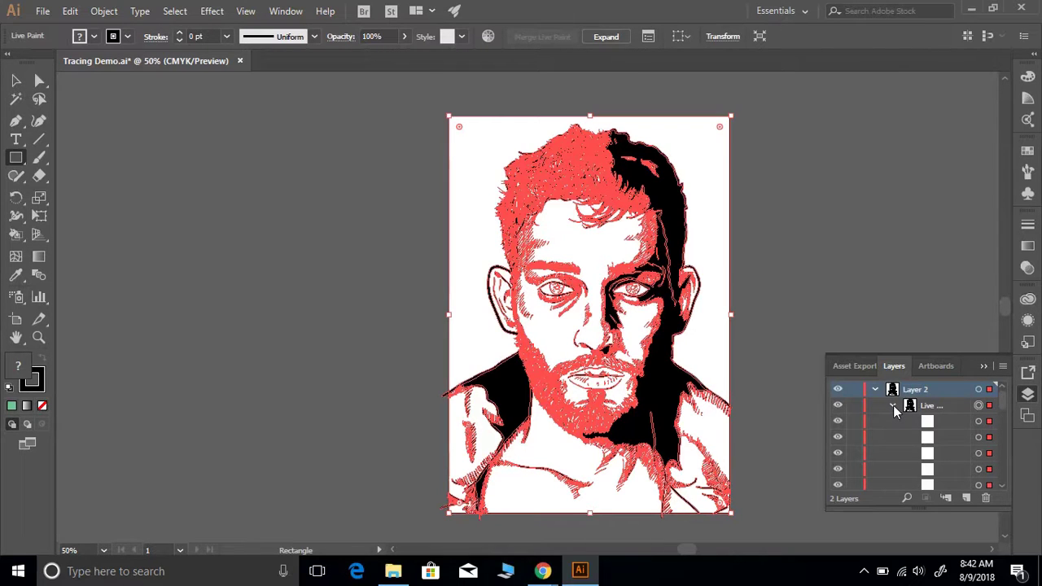
pyautogui.click(893, 408)
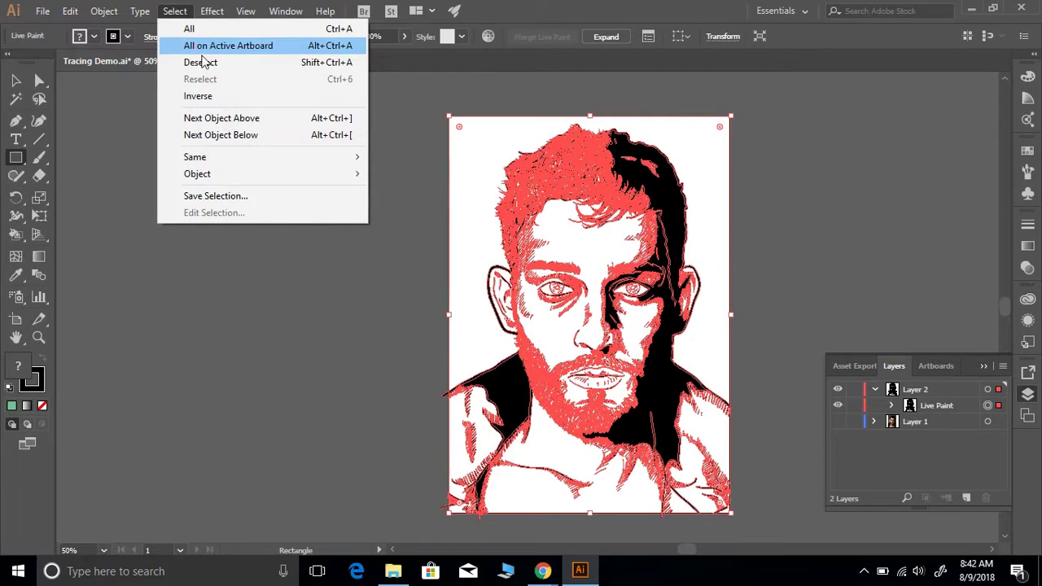
pyautogui.click(205, 62)
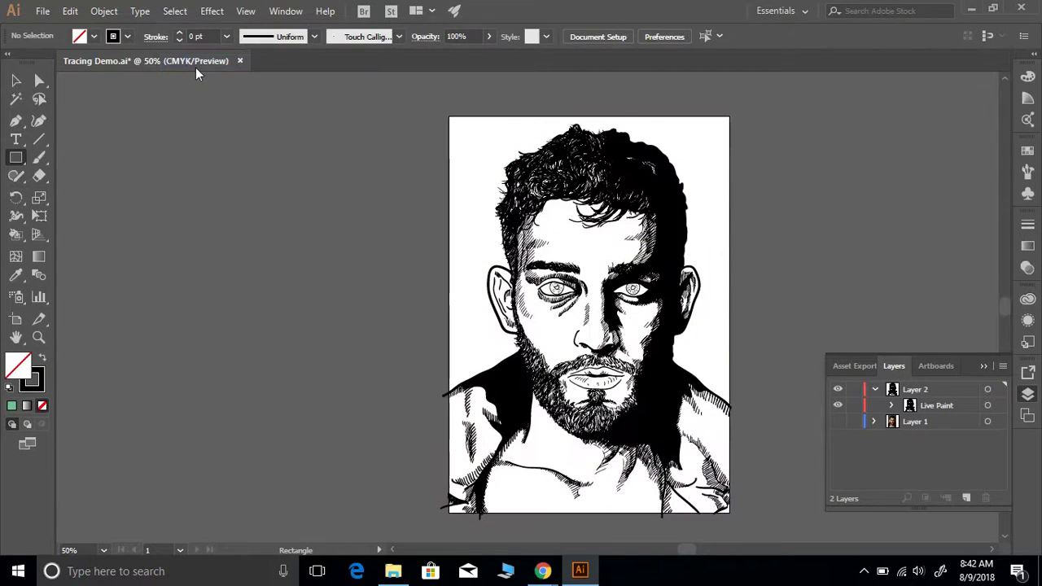
# - Activate the Live Paint Bucket, duplicate Layer 2 and hide the original Layer 2
pyautogui.press('k')
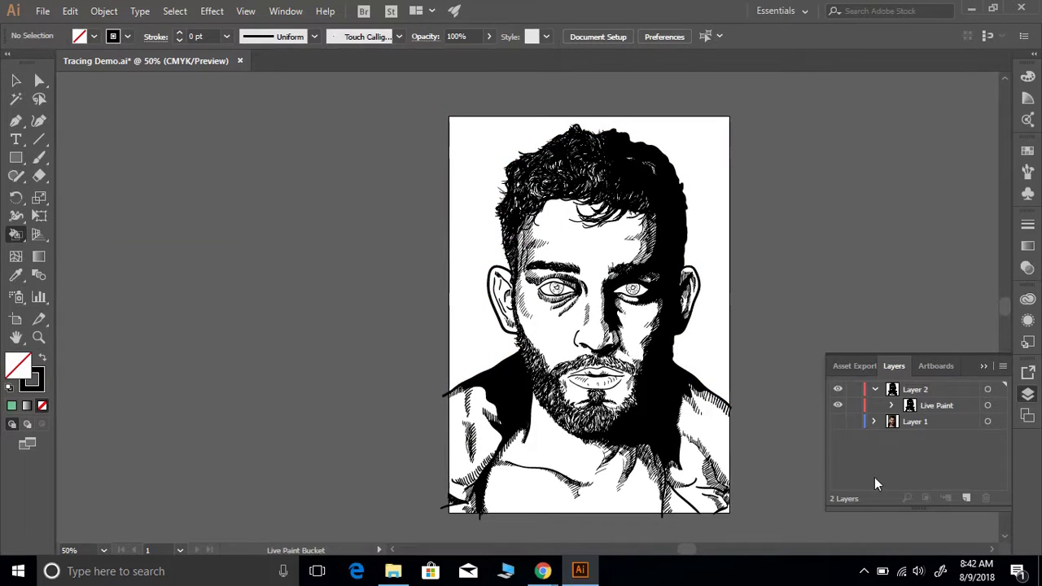
pyautogui.click(874, 389)
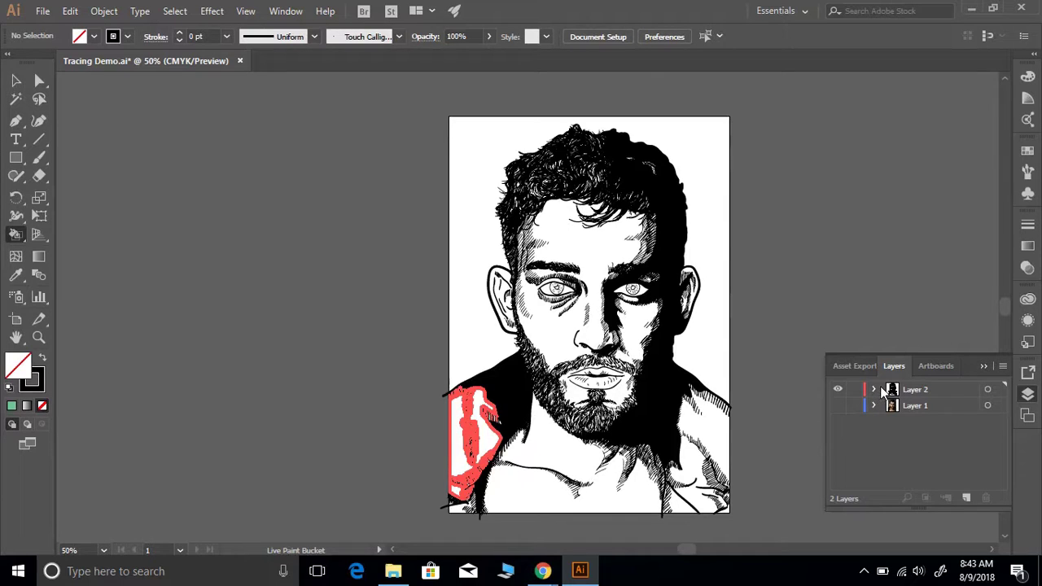
pyautogui.click(912, 394)
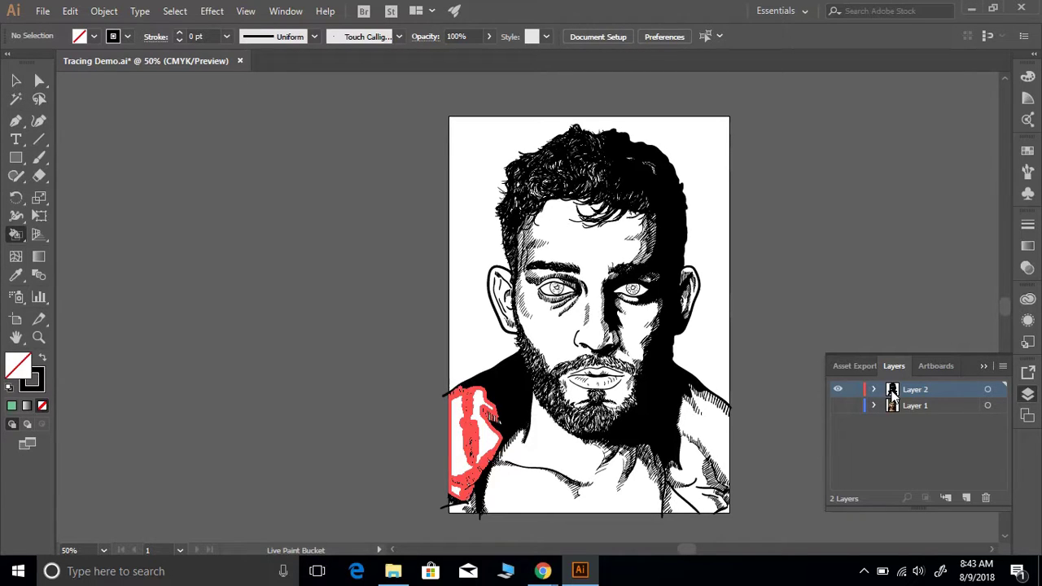
pyautogui.moveTo(893, 395); pyautogui.dragTo(967, 494)
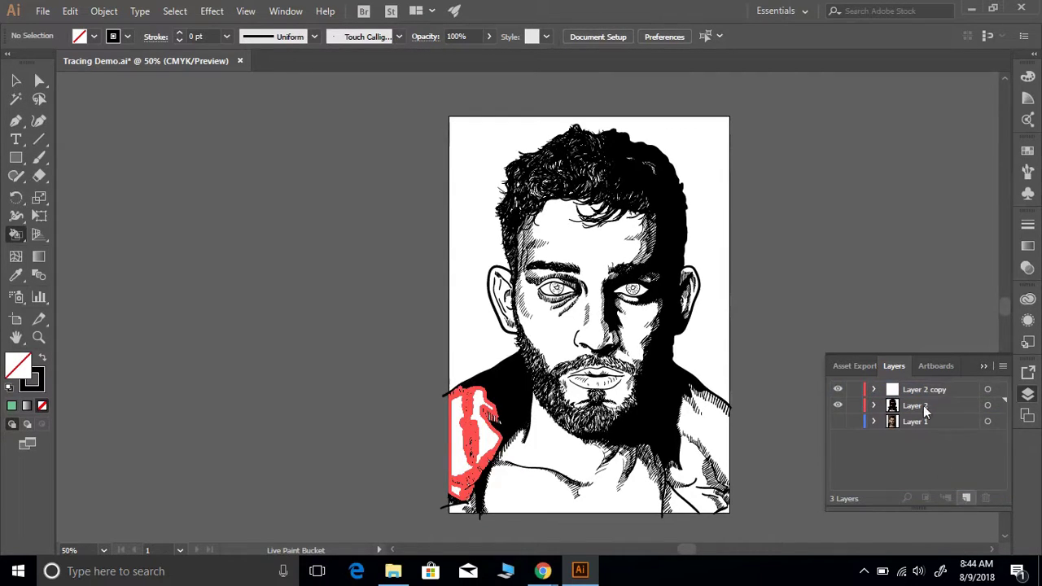
pyautogui.click(838, 404)
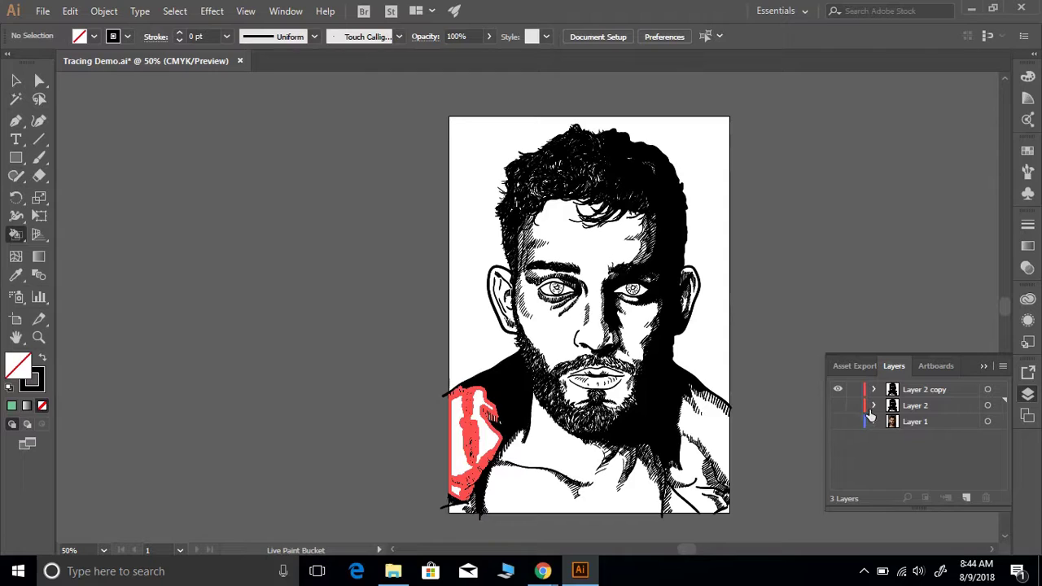
# - Make Layer 2 copy the active layer and save the document
pyautogui.click(912, 391)
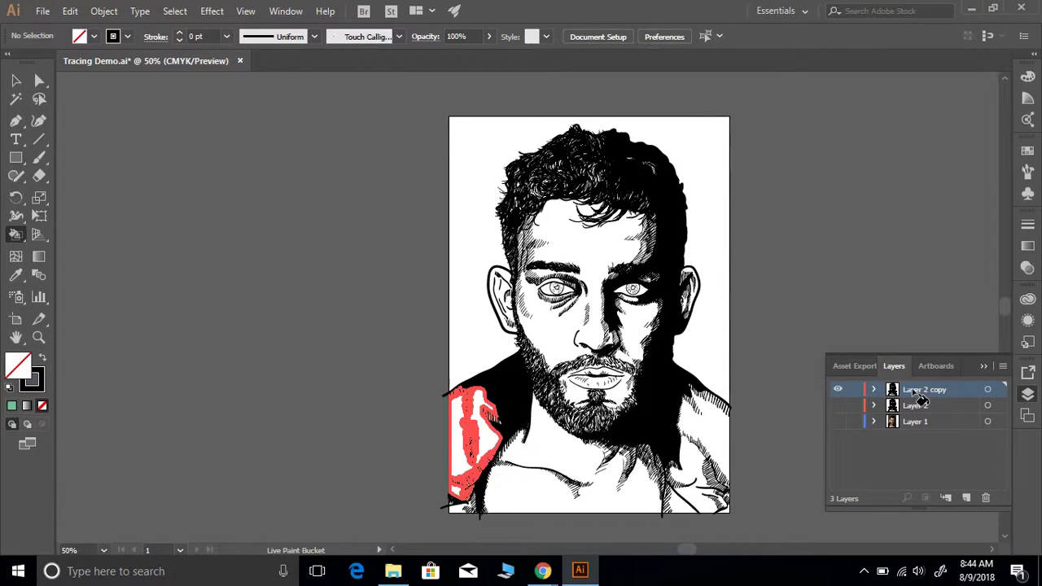
pyautogui.click(43, 11)
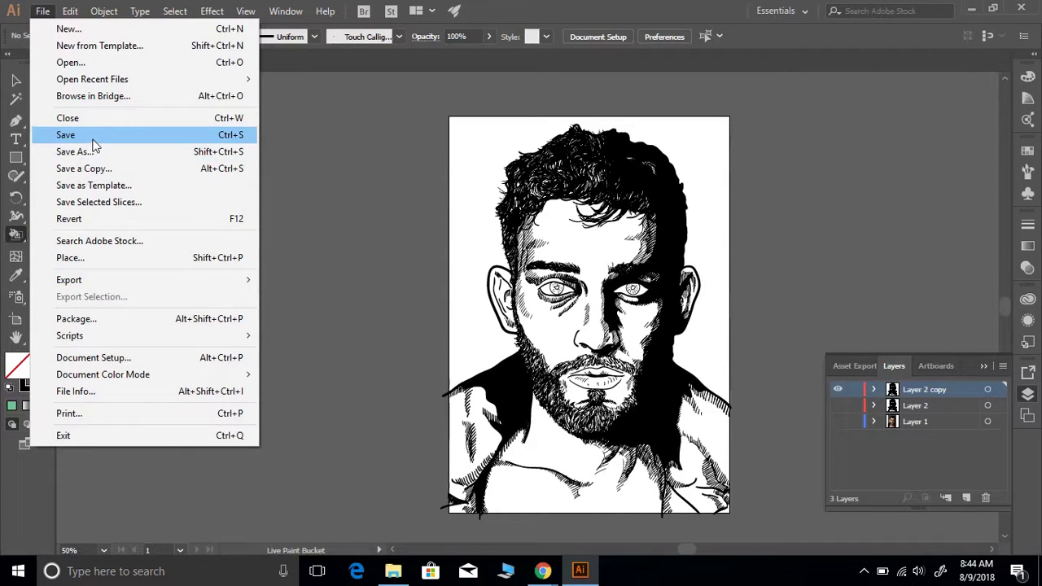
pyautogui.click(92, 136)
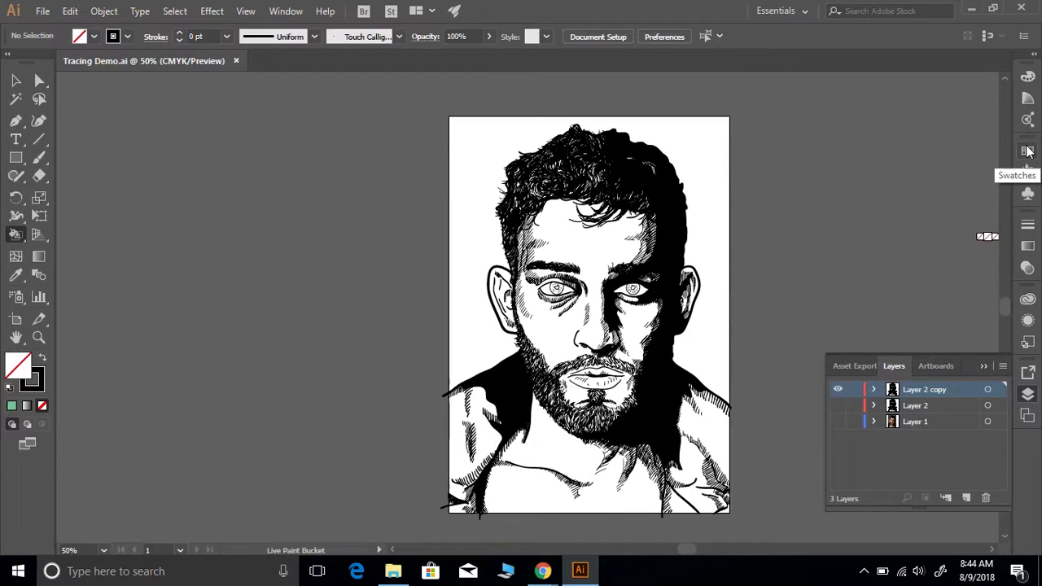
# - Open the Print library from the default swatch libraries
pyautogui.click(1027, 151)
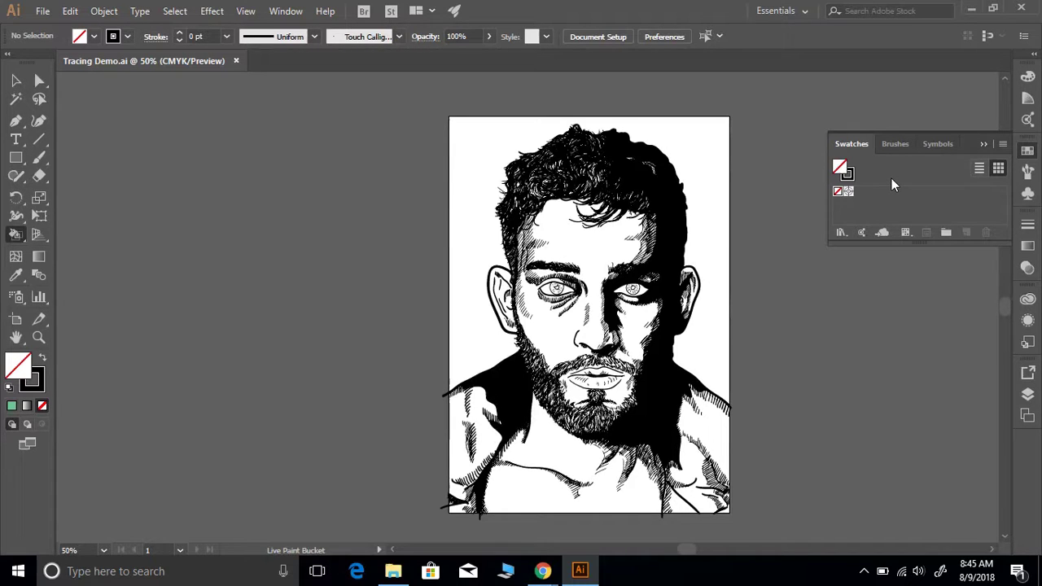
pyautogui.click(1003, 147)
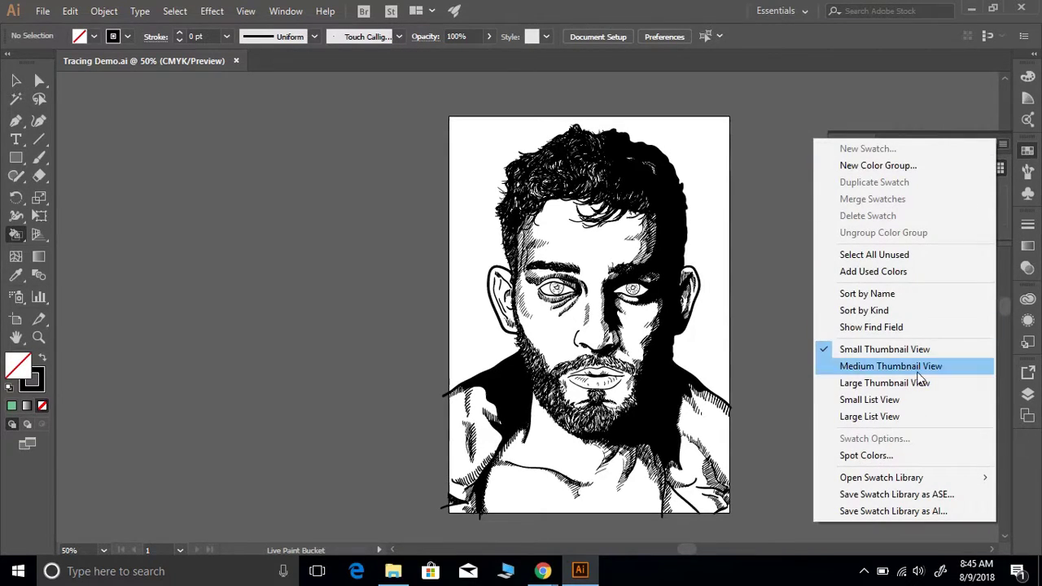
pyautogui.moveTo(908, 478)
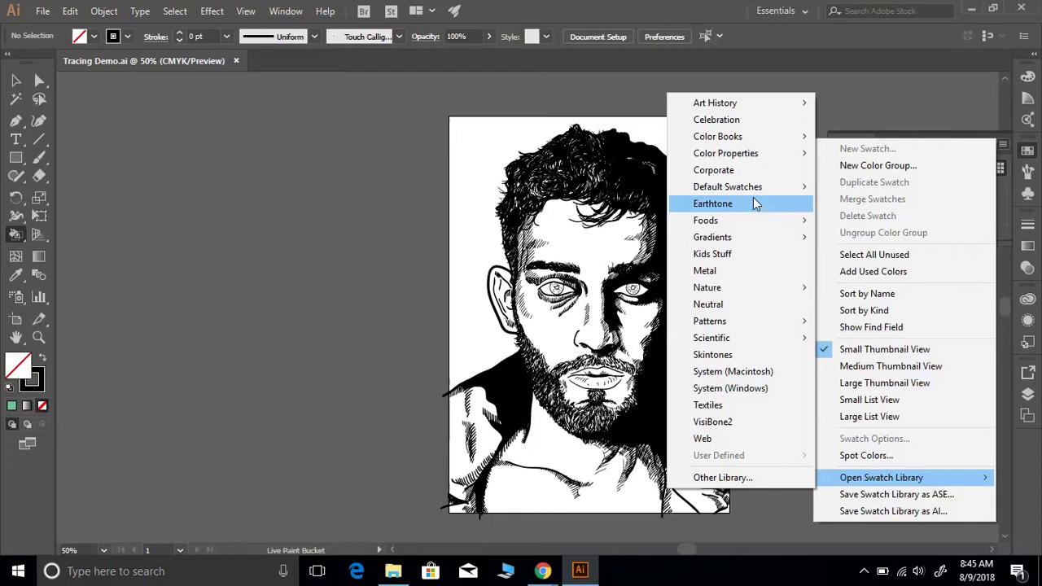
pyautogui.moveTo(753, 187)
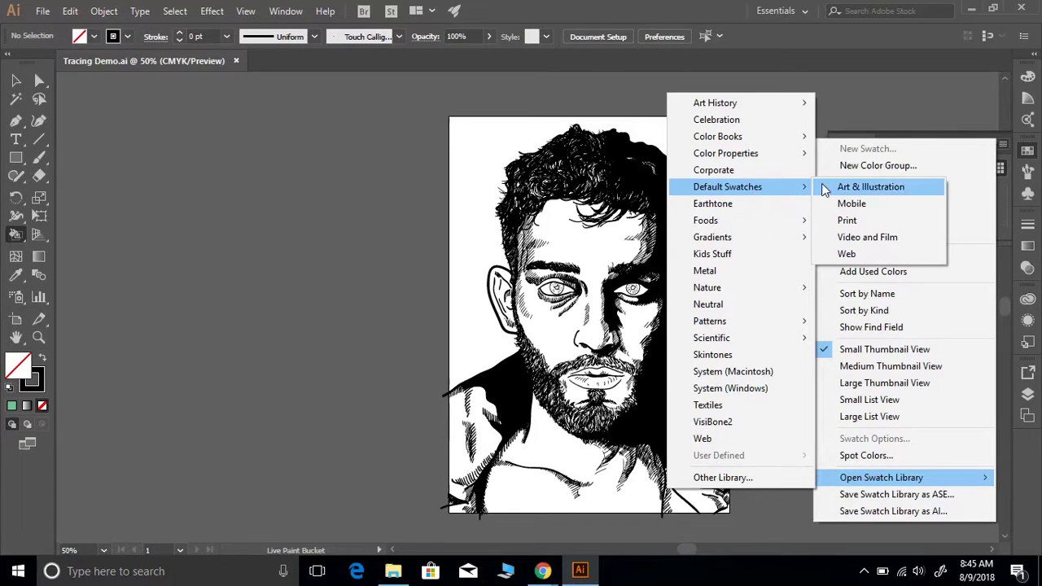
pyautogui.click(849, 221)
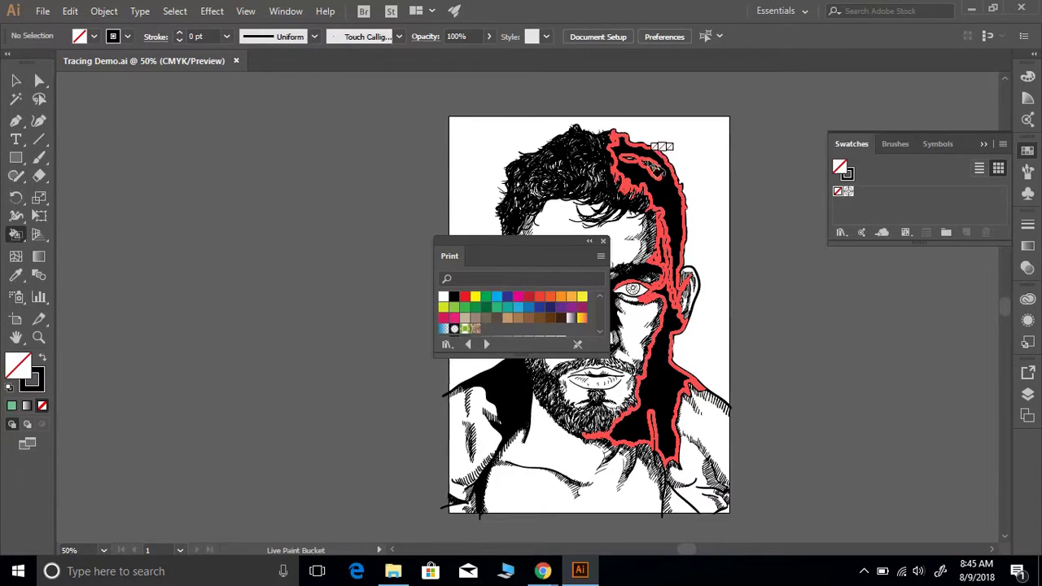
# - Open the Skintones swatch library, dock it and the Print library together with the Swatches, and bring the Print swatches to the front
pyautogui.click(1006, 145)
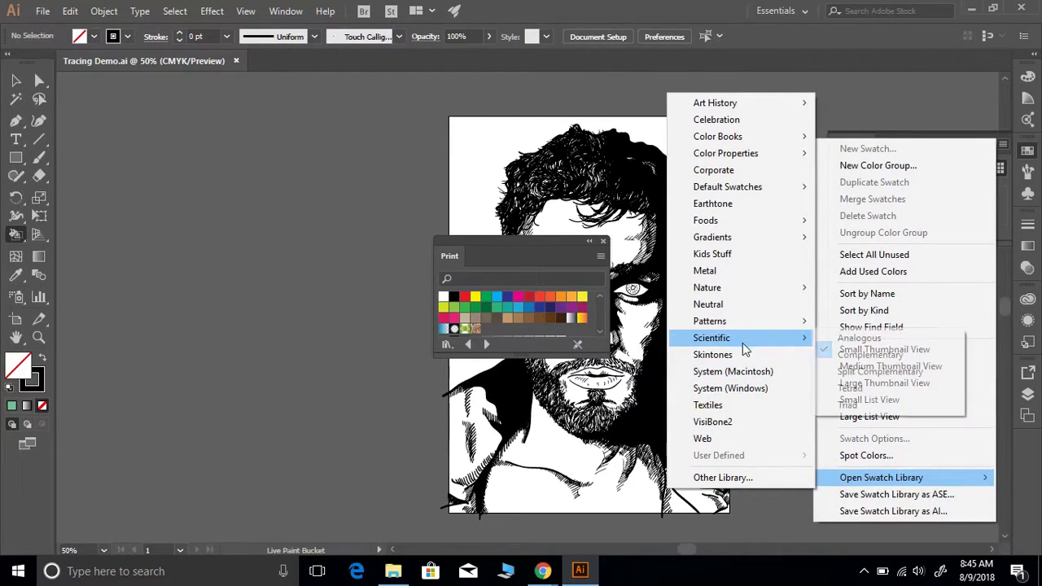
pyautogui.click(744, 354)
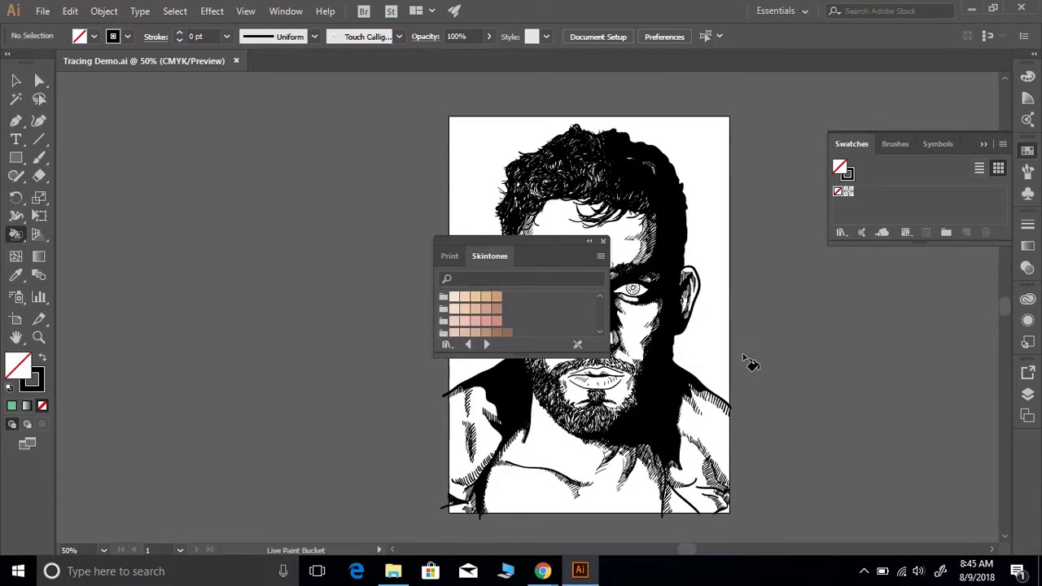
pyautogui.click(453, 254)
pyautogui.click(477, 255)
pyautogui.click(599, 336)
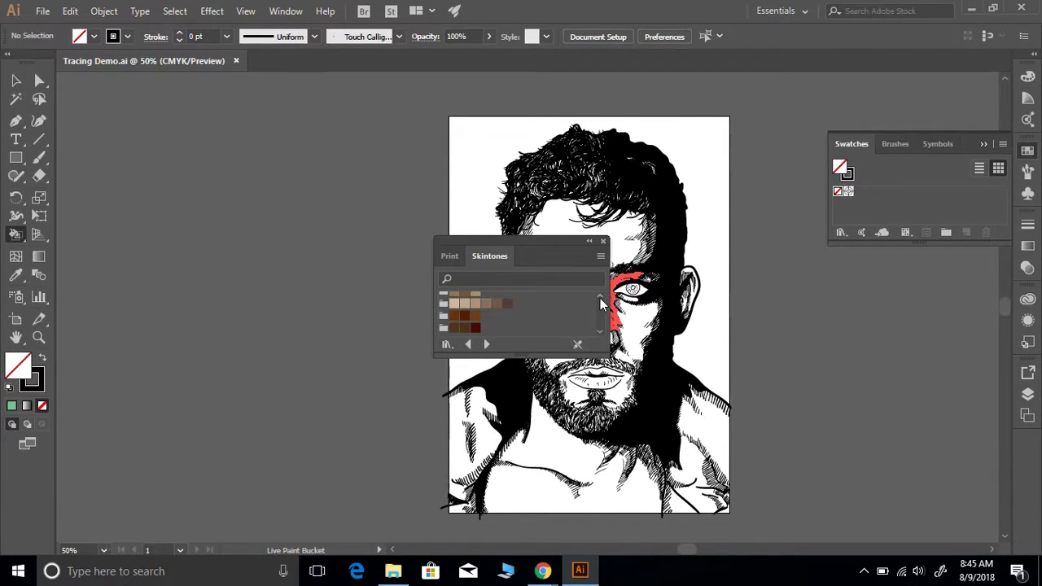
pyautogui.click(600, 300)
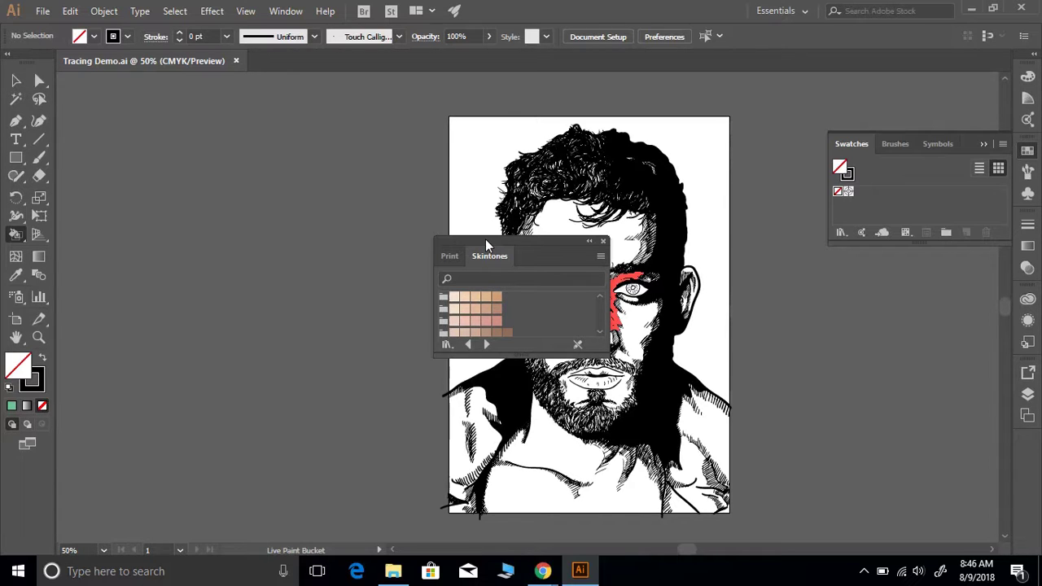
pyautogui.moveTo(486, 244); pyautogui.dragTo(885, 138)
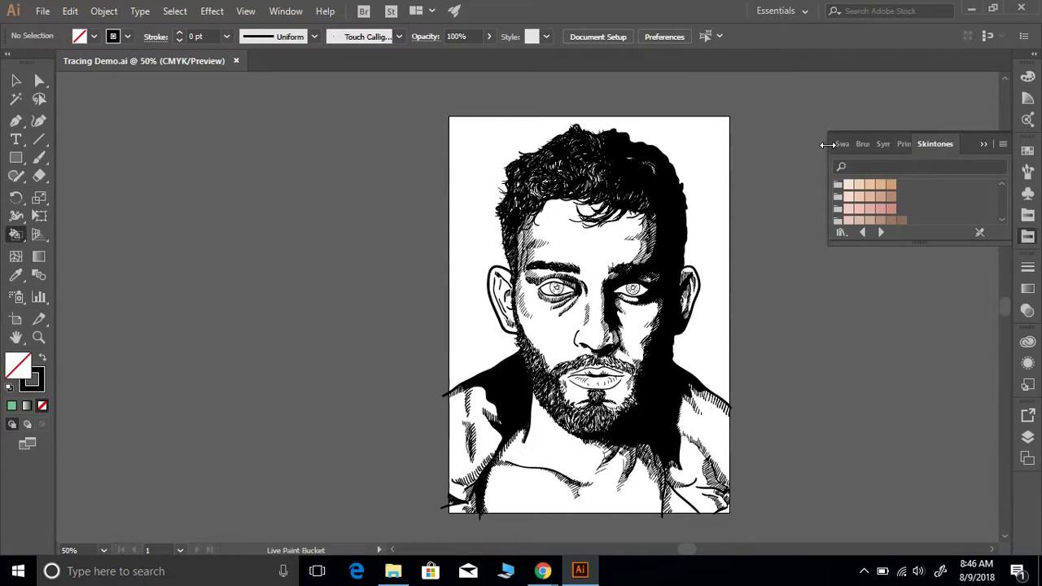
pyautogui.click(901, 144)
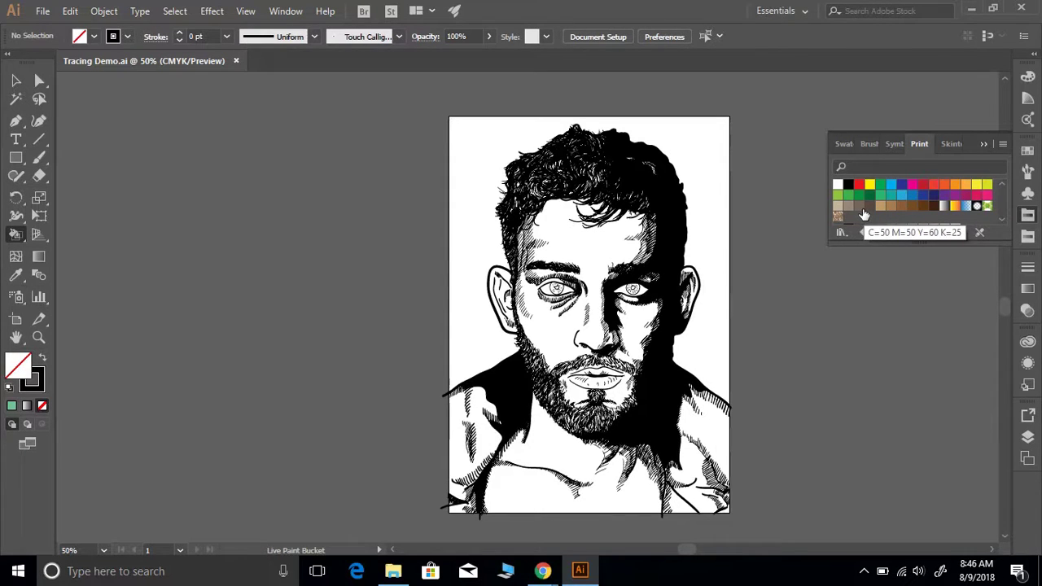
# - Show the photo on Layer 1 and sample a light skin tone from the cheek with the Eyedropper as the fill colour
pyautogui.click(1027, 438)
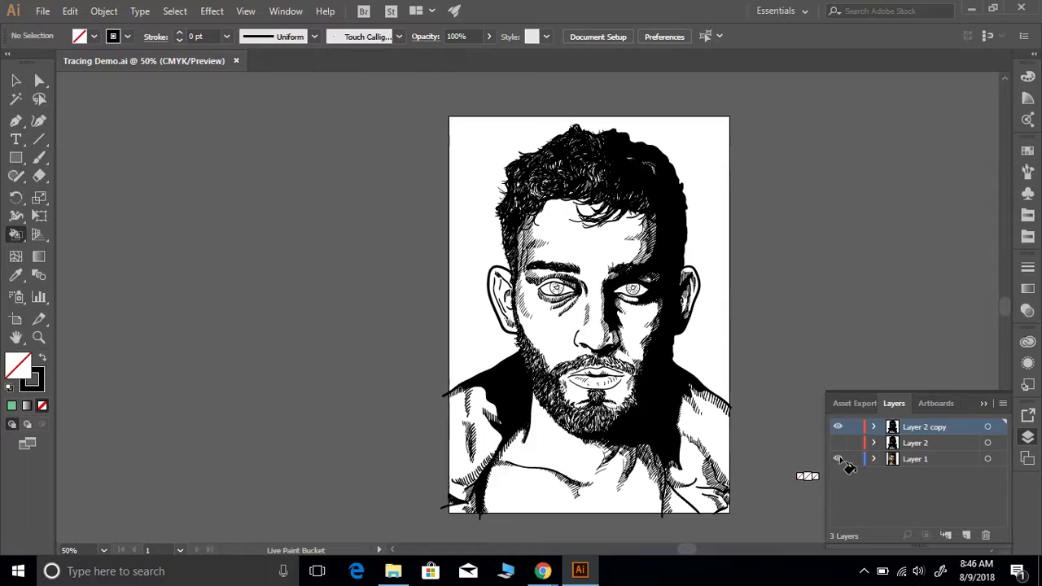
pyautogui.click(838, 459)
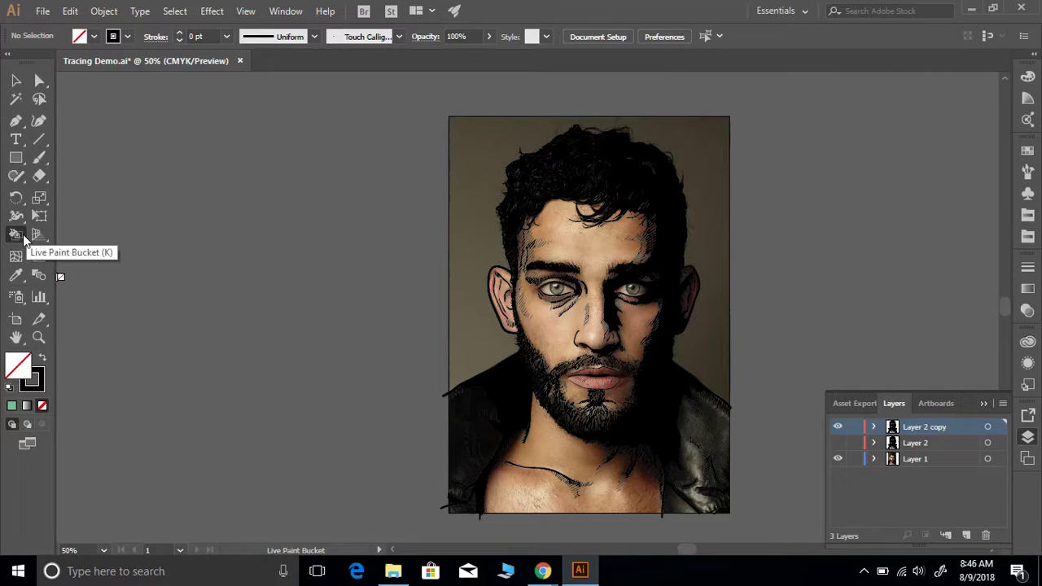
pyautogui.click(16, 278)
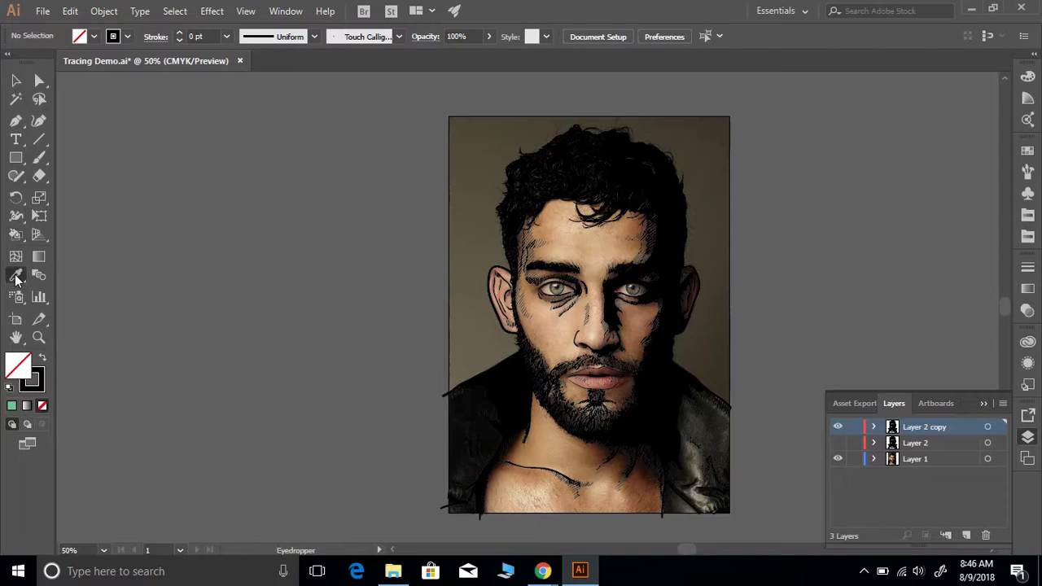
pyautogui.click(572, 322)
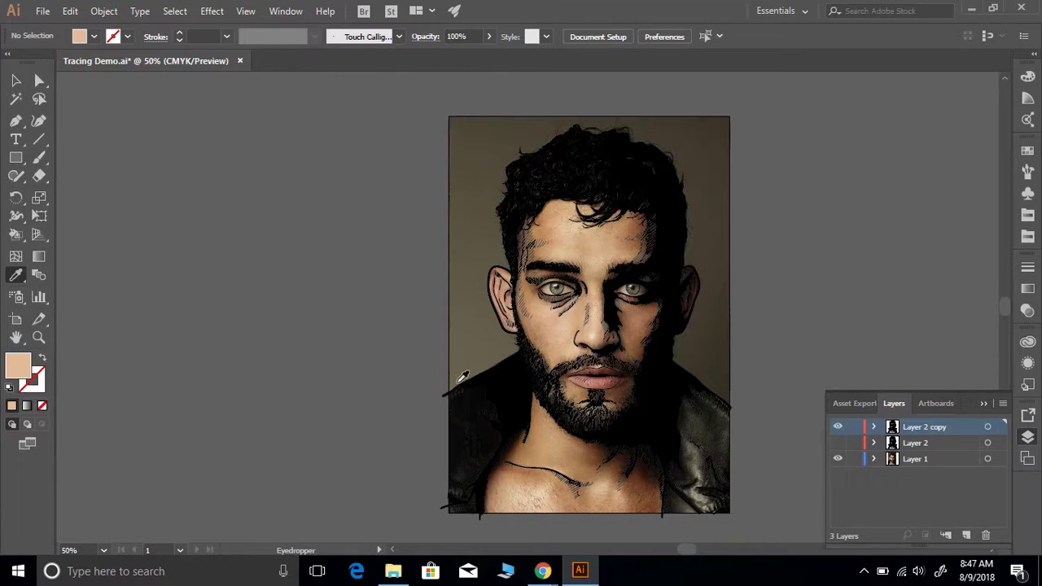
# - Fill the face, the ear in the light, the neck and the chest with the sampled skin tone using the Live Paint Bucket, and hide Layer 1
pyautogui.click(17, 235)
pyautogui.click(546, 330)
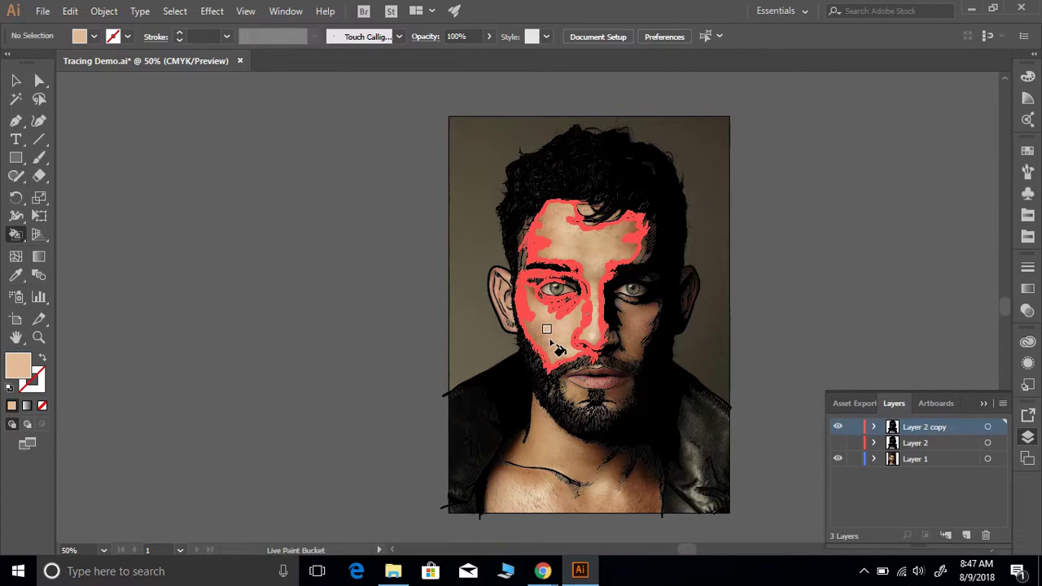
pyautogui.click(550, 340)
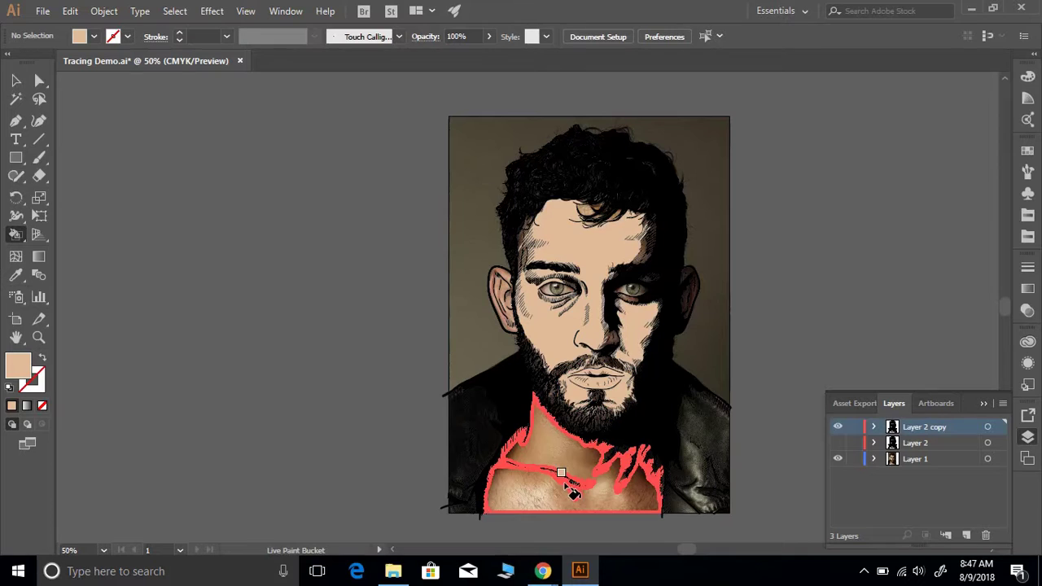
pyautogui.click(583, 510)
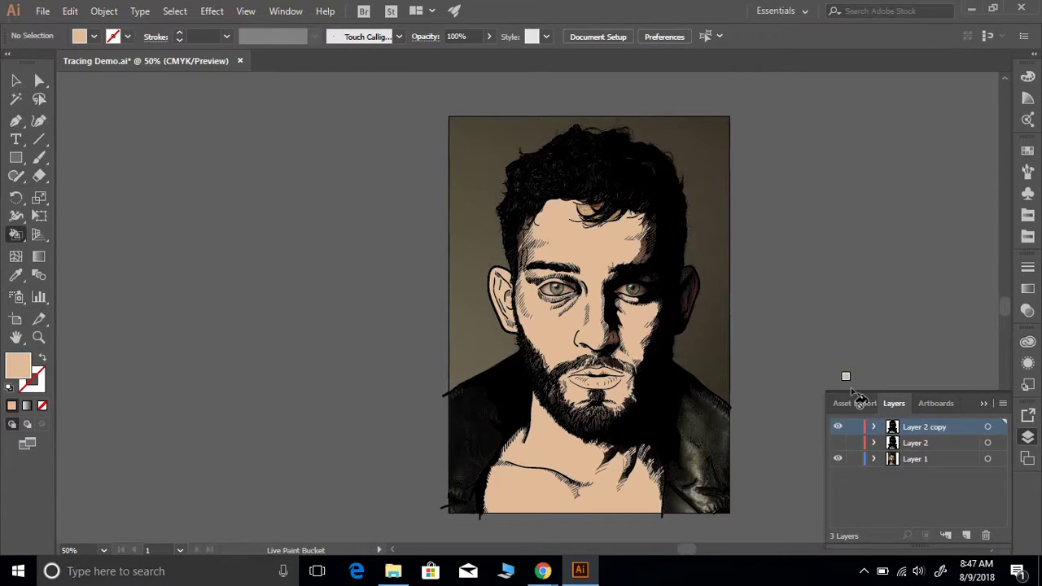
pyautogui.click(838, 459)
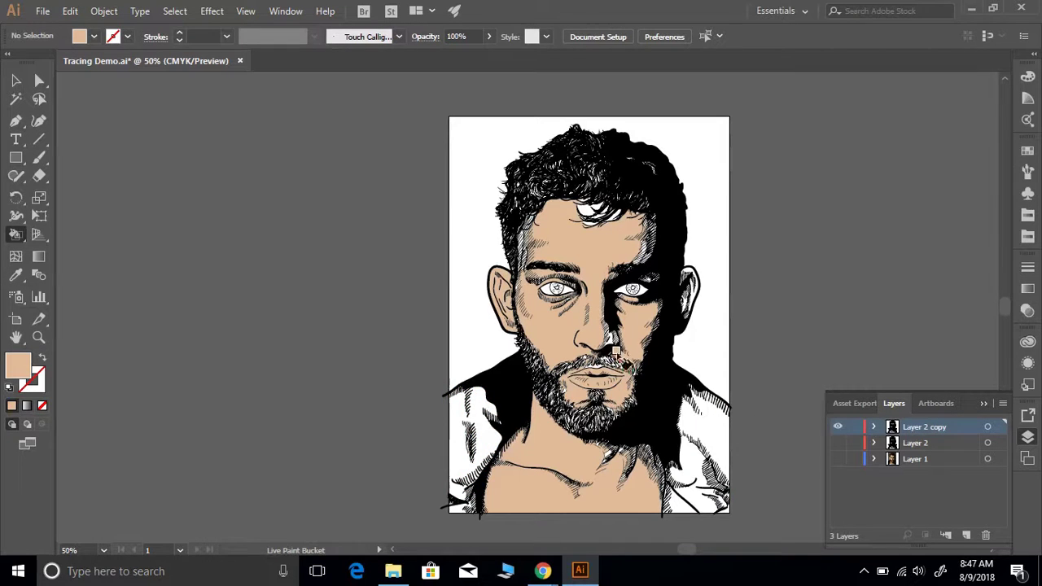